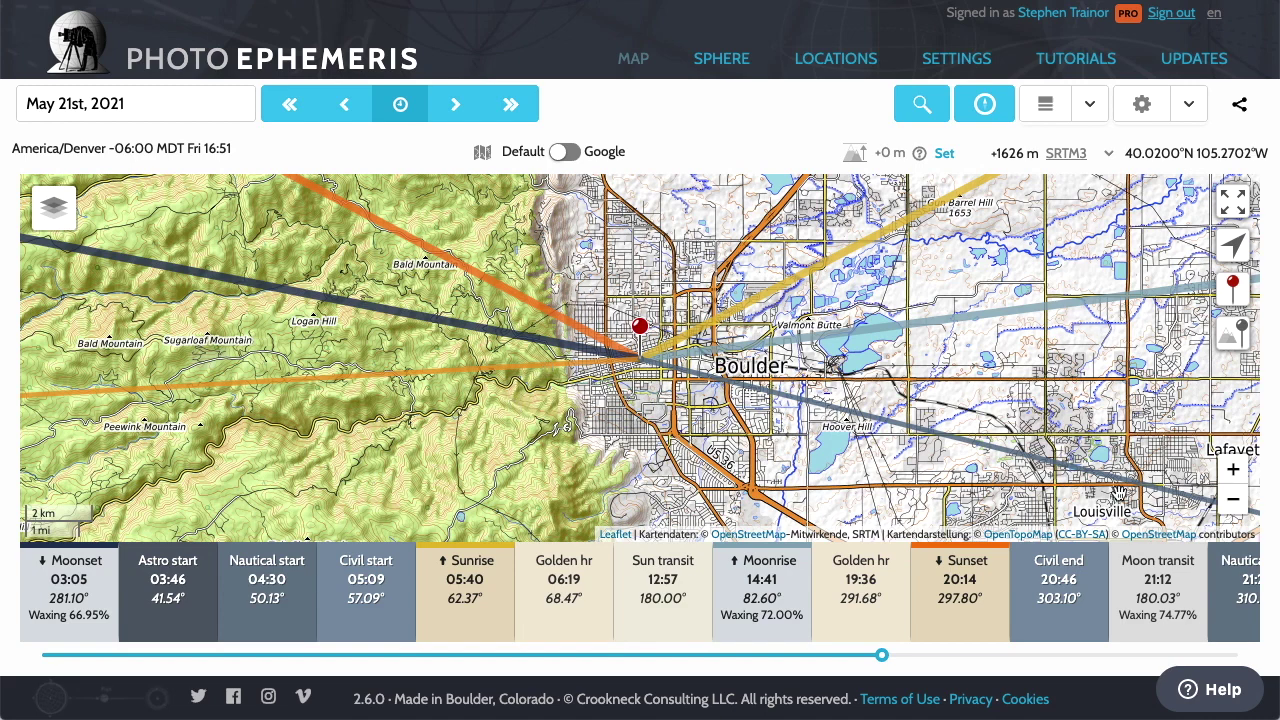
Zoom the map out from Boulder to Colorado, then back in to Boulder
left_click(1235, 505)
left_click(1235, 505)
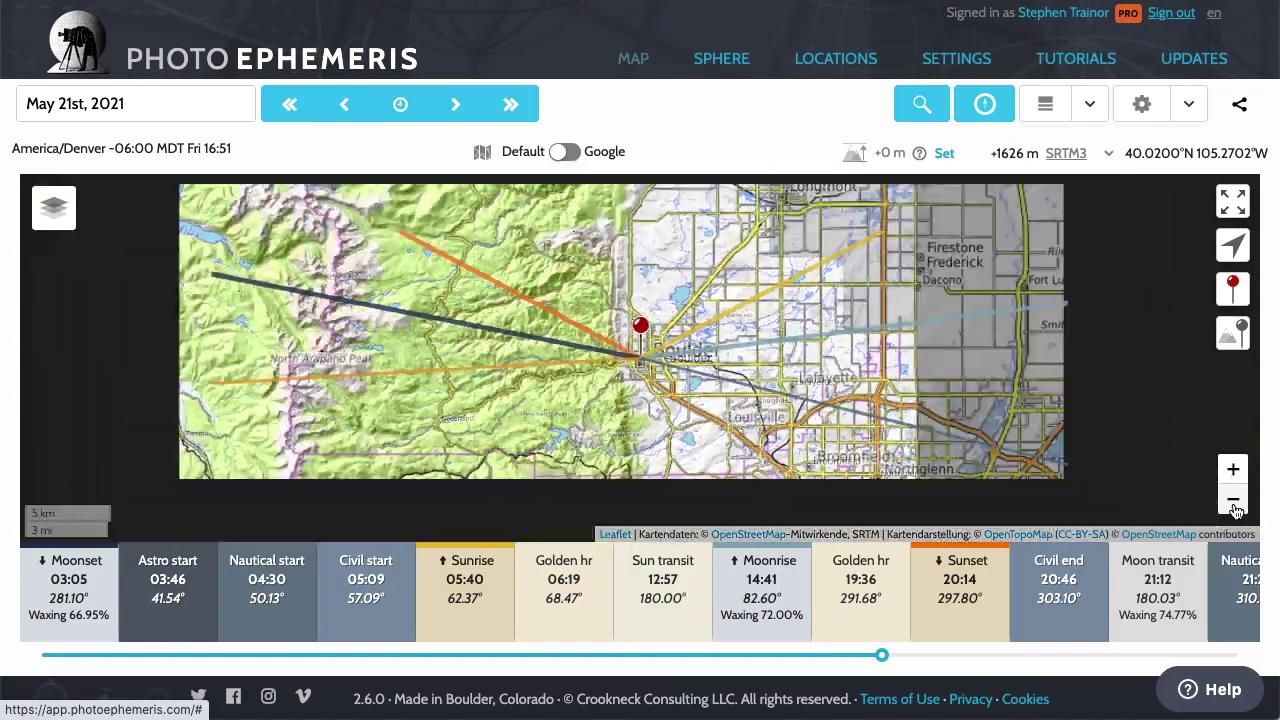
left_click(1235, 505)
left_click(1235, 505)
left_click(1235, 505)
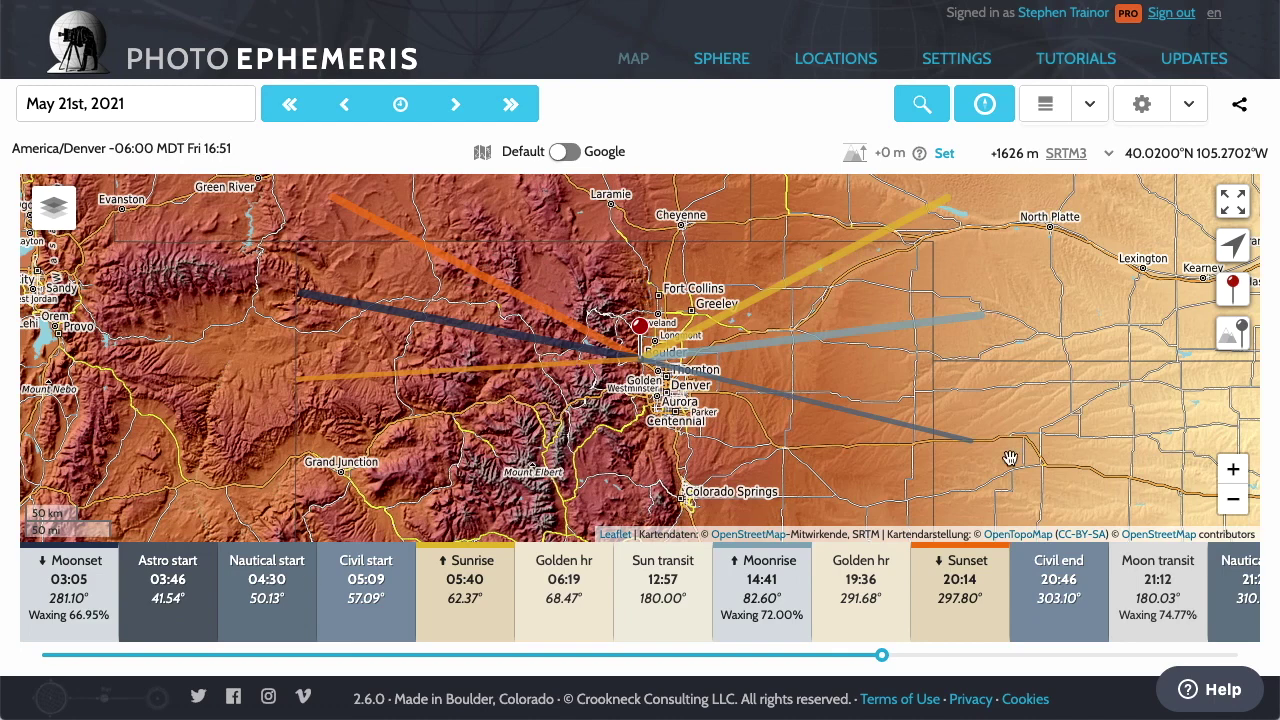
left_click(1232, 469)
left_click(1231, 470)
left_click(1231, 470)
left_click(1231, 470)
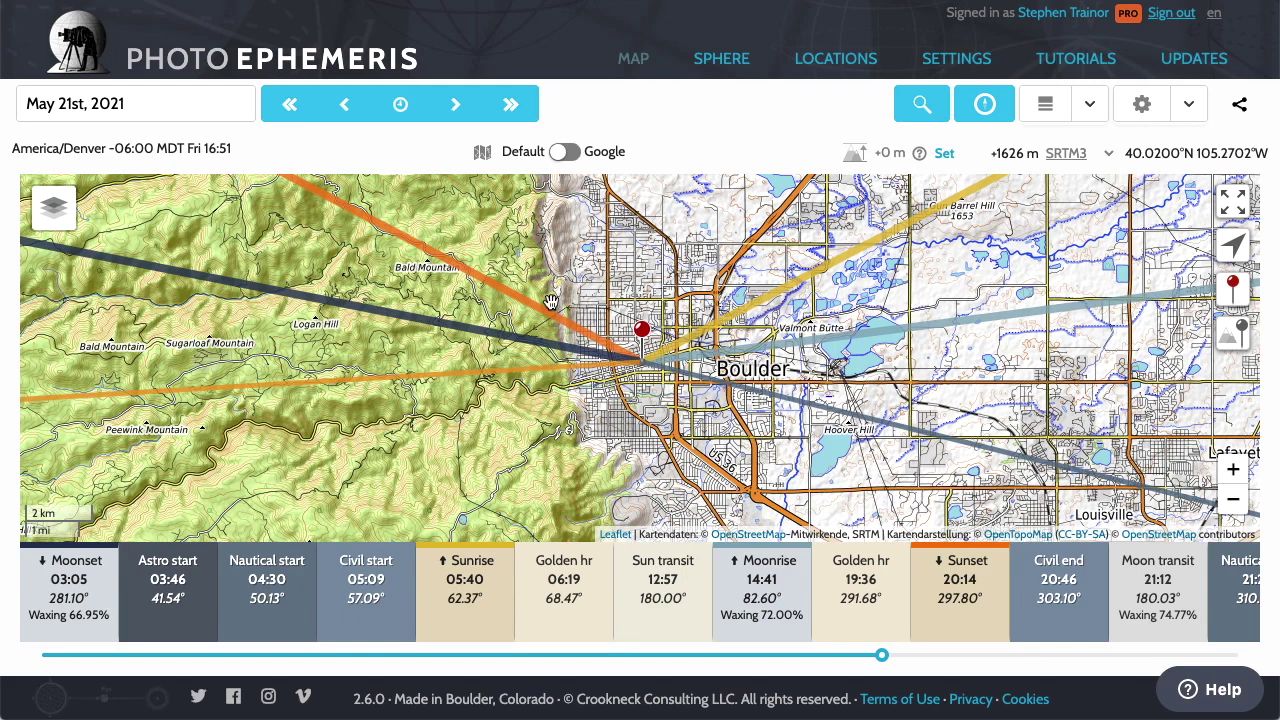
Advance the date from May 21st to the May 26th, 2021 eclipse day
left_click(1231, 470)
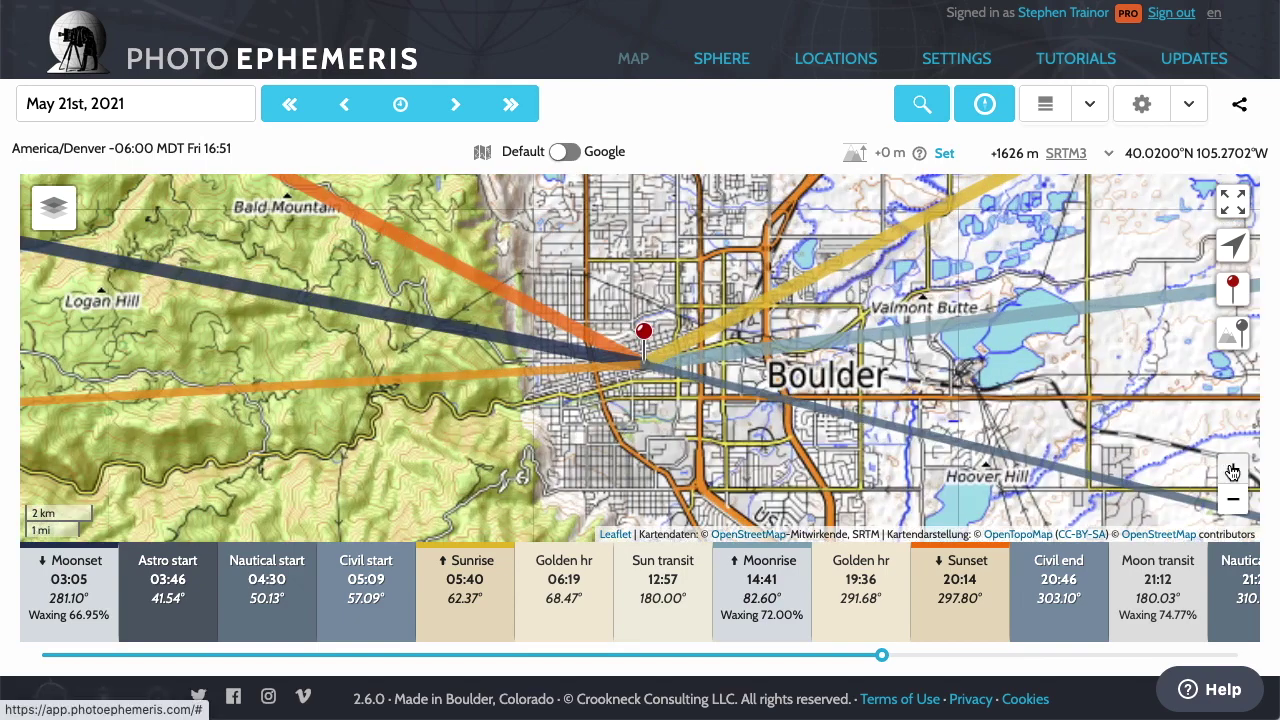
left_click(1232, 499)
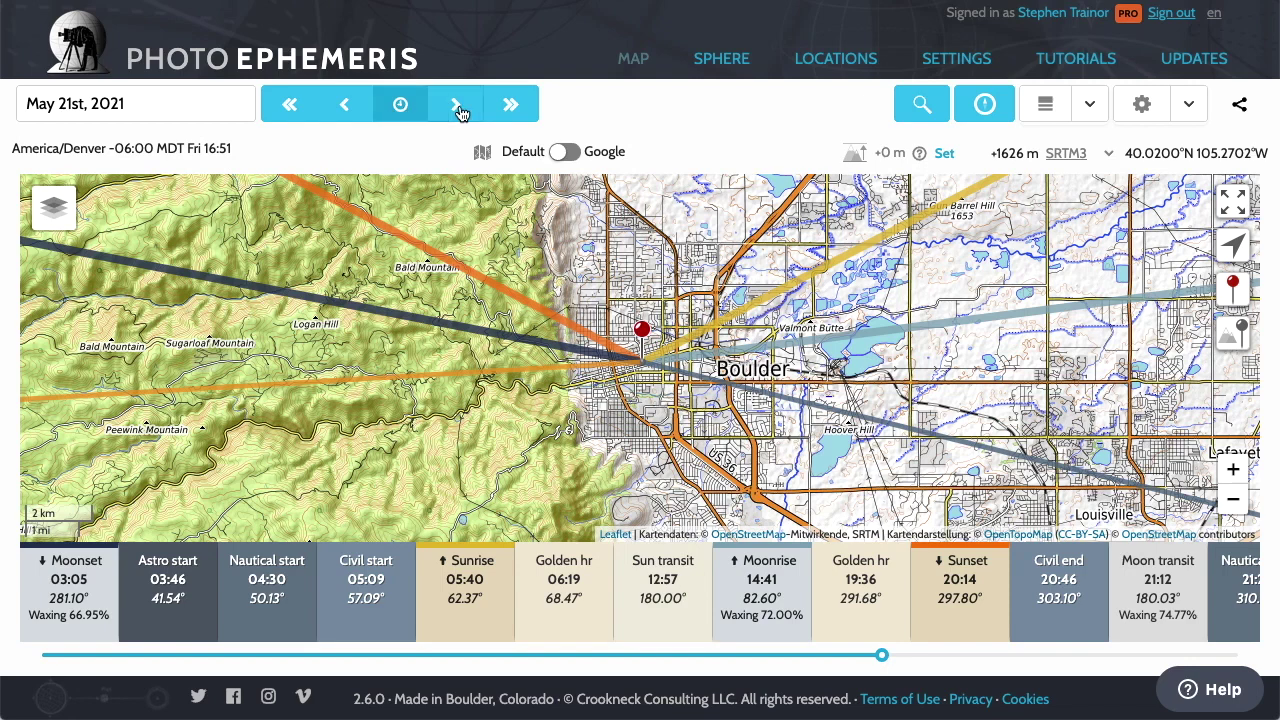
left_click(509, 107)
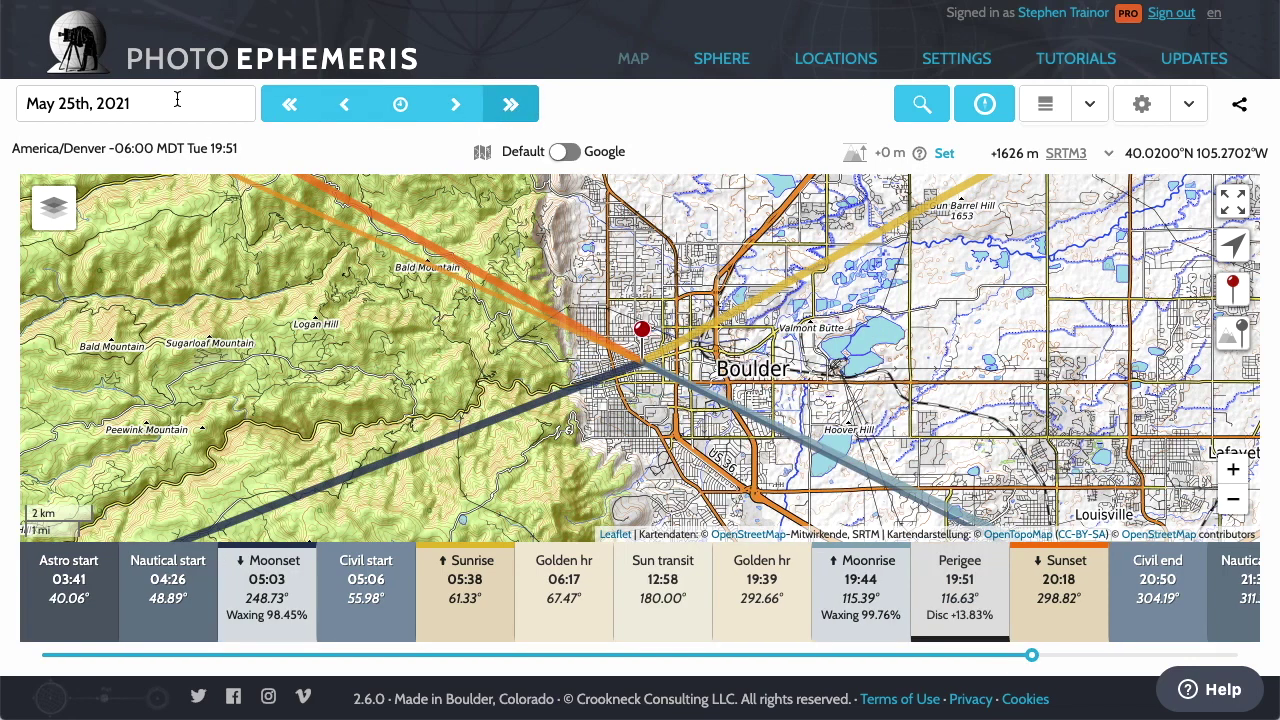
left_click(512, 107)
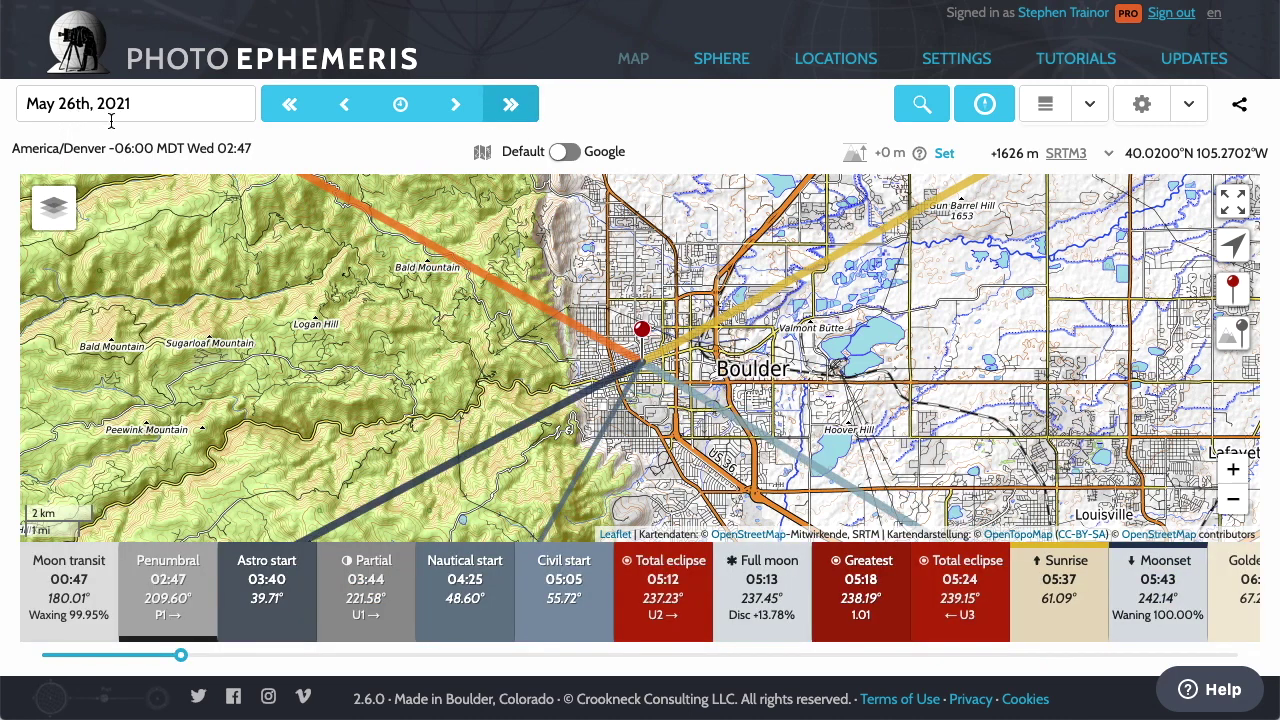
Set the time to the 05:12 total eclipse start and switch to the Sphere view
left_click(667, 593)
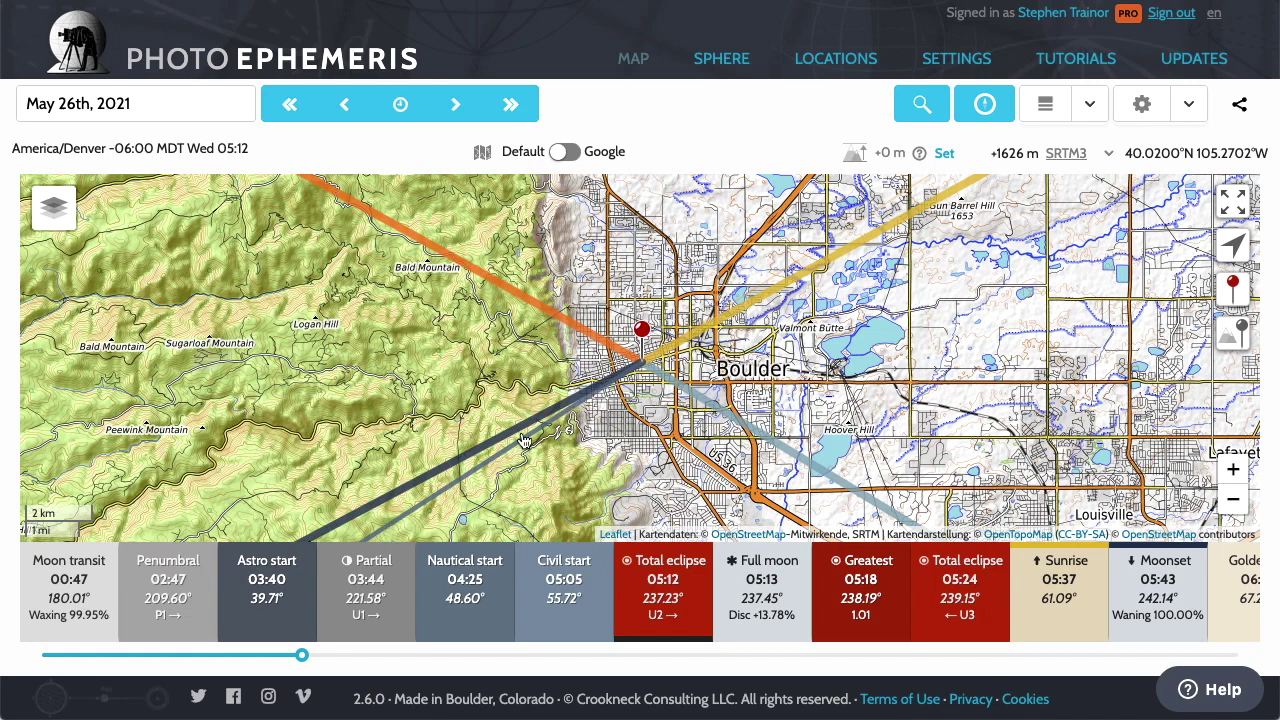
left_click(719, 63)
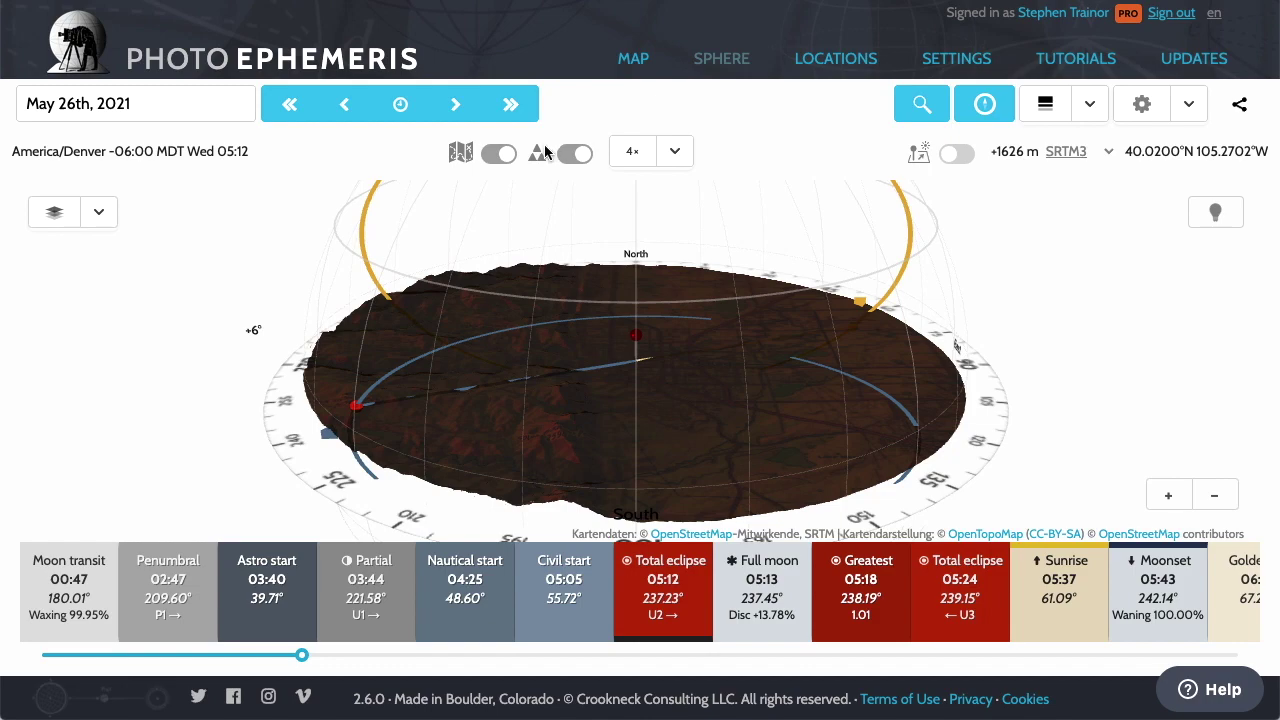
Tilt and swing the sphere toward the south-west horizon around the pin, then go back to the map
scroll(600, 368, "up", 5)
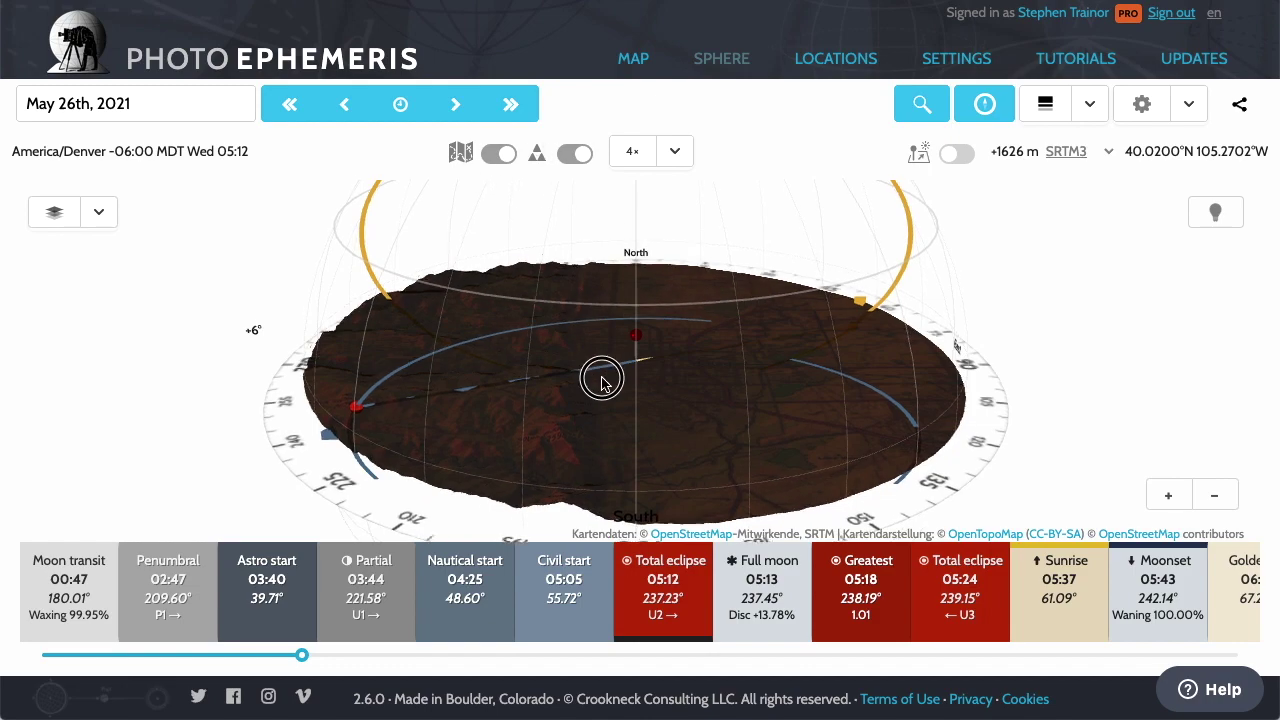
left_click_drag(543, 429, 603, 388)
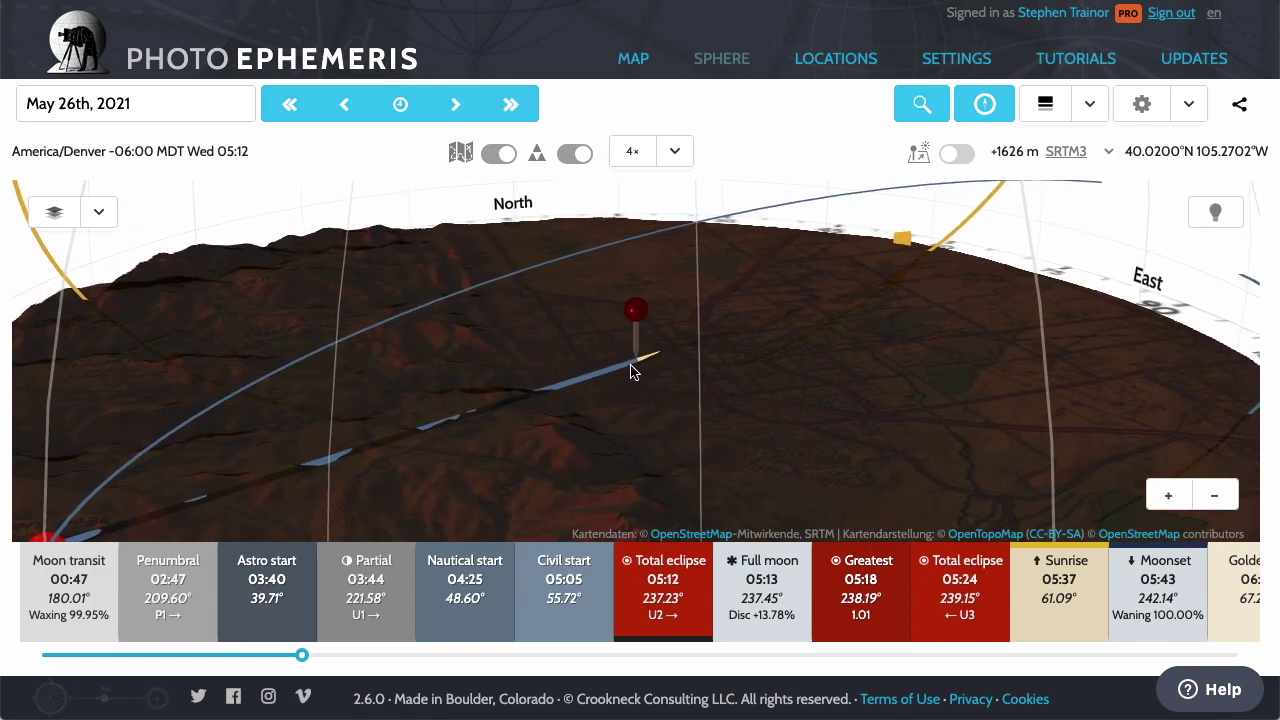
left_click_drag(520, 429, 68, 457)
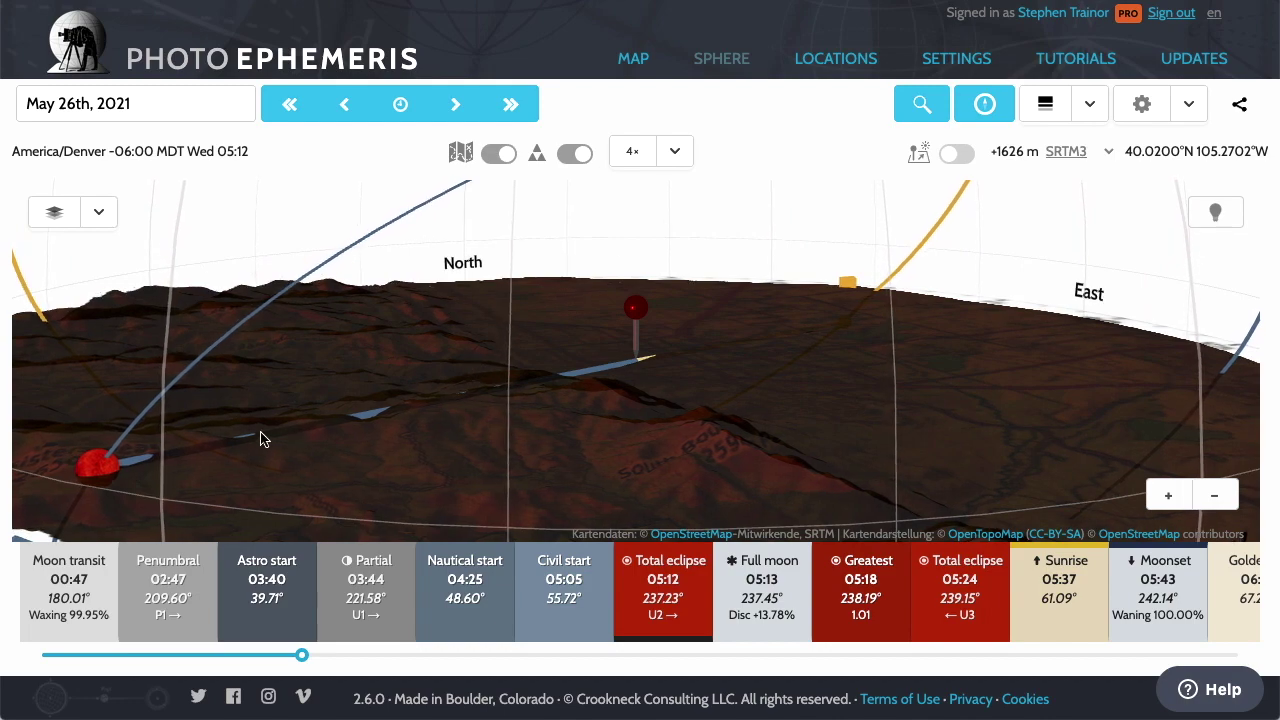
left_click_drag(562, 393, 403, 391)
scroll(553, 406, "up", 5)
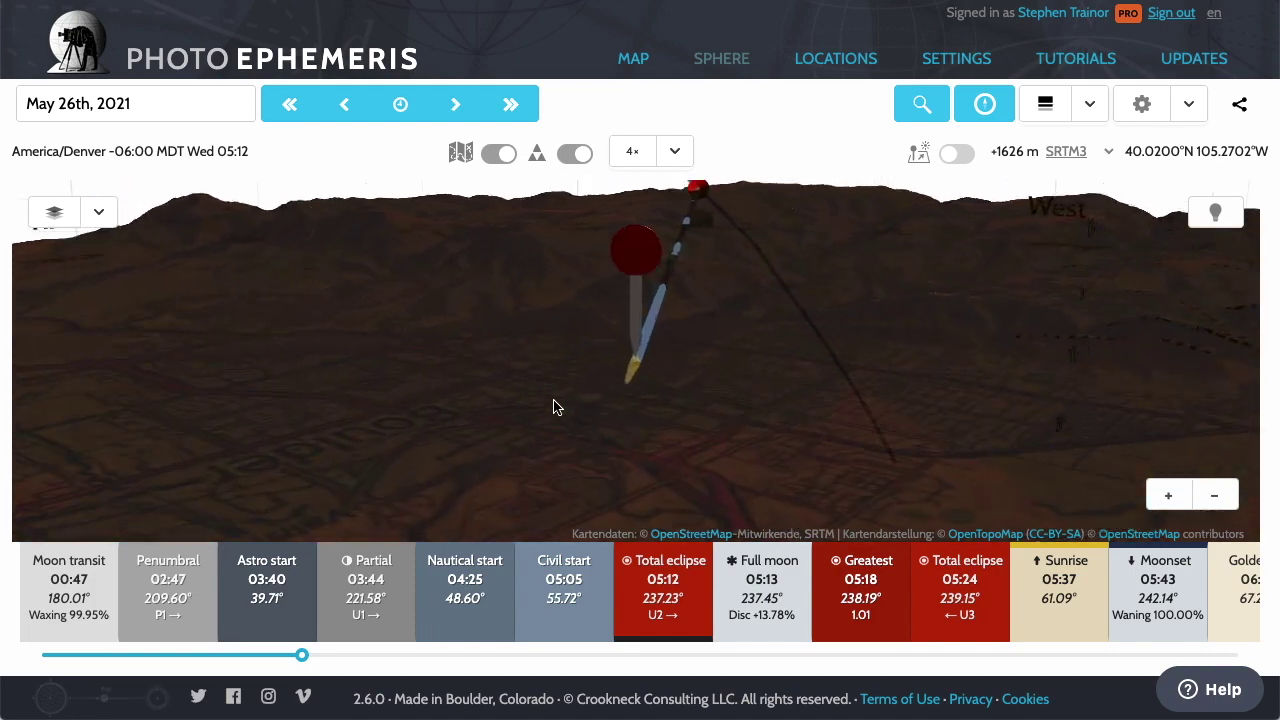
left_click_drag(553, 406, 670, 440)
scroll(729, 468, "down", 3)
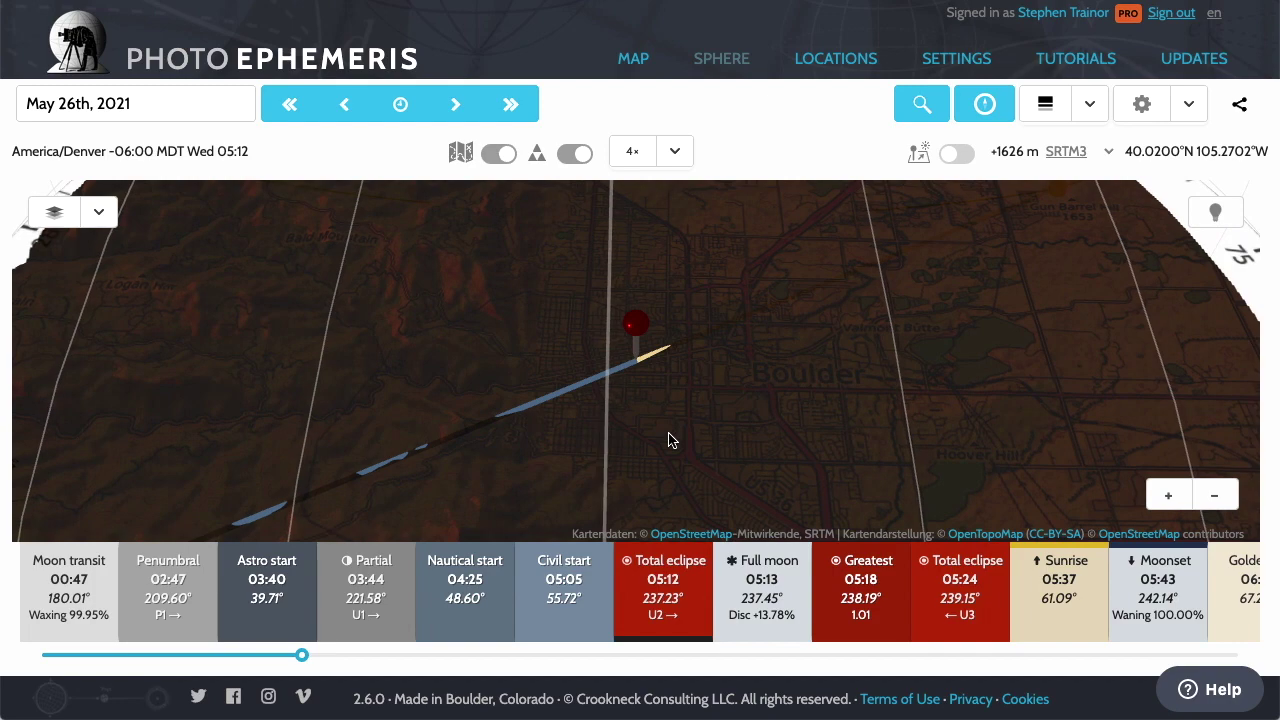
scroll(670, 440, "down", 3)
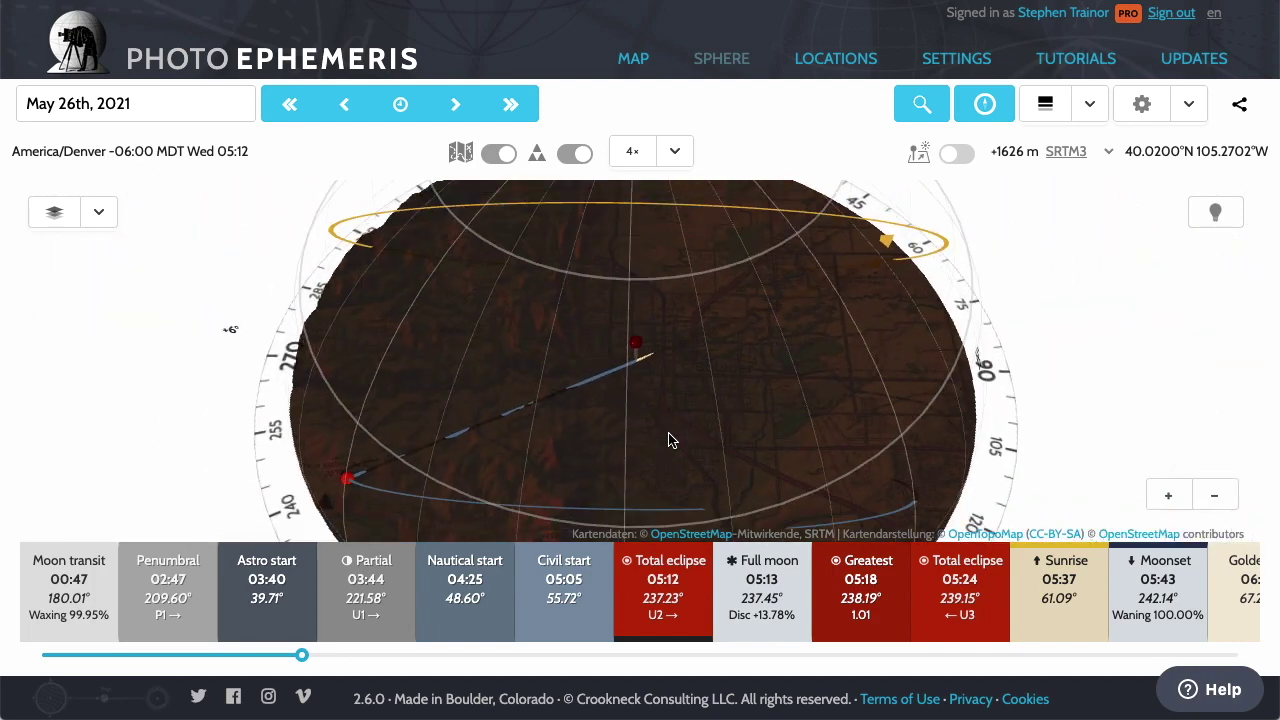
left_click(640, 63)
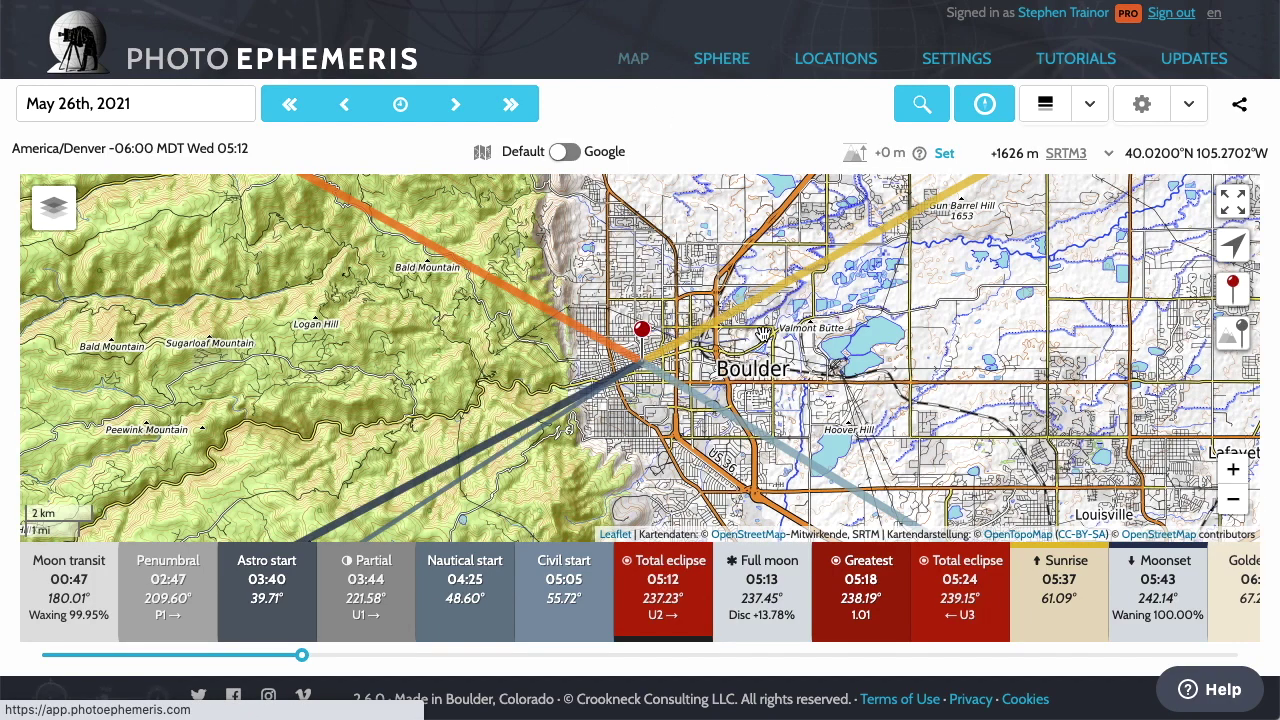
Pan north-east and drag the pin from Boulder toward Gun Barrel Hill
left_click_drag(988, 420, 872, 505)
left_click_drag(848, 297, 690, 378)
mouse_move(381, 505)
left_mouse_down()
mouse_move(680, 285)
mouse_move(784, 254)
left_mouse_up()
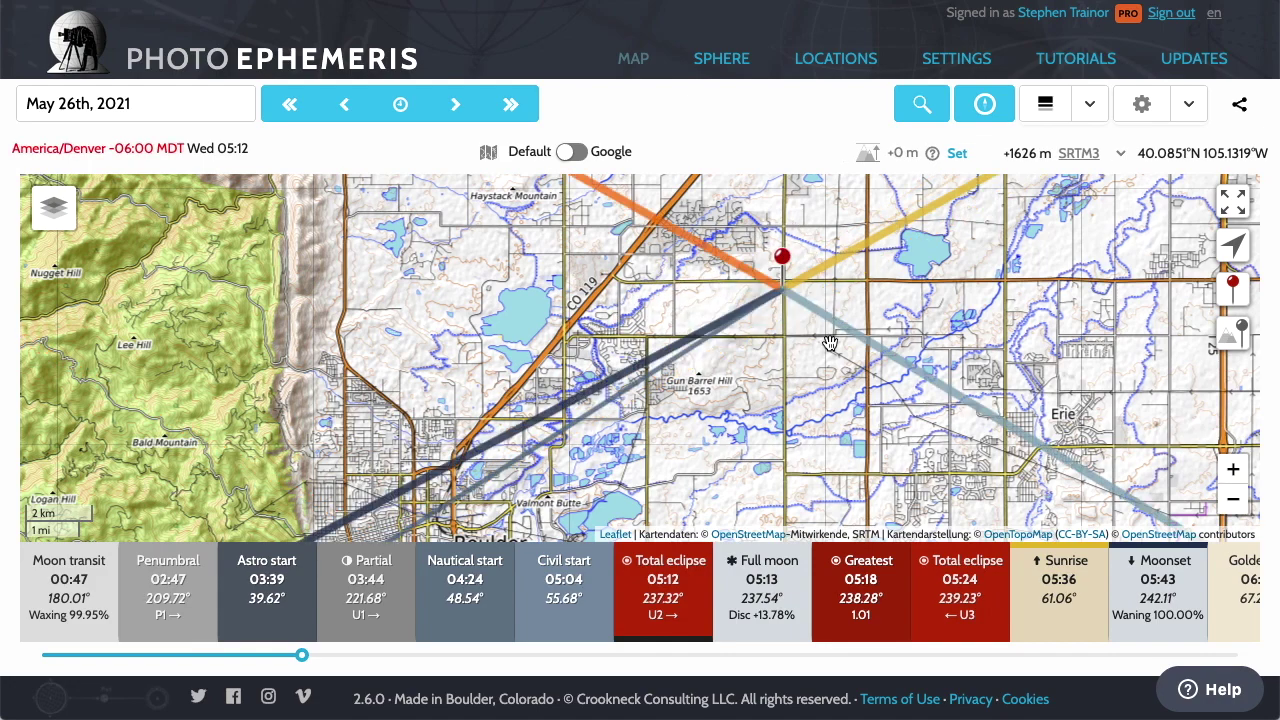
scroll(805, 308, "up", 1)
left_click_drag(823, 314, 752, 470)
double_click(766, 400)
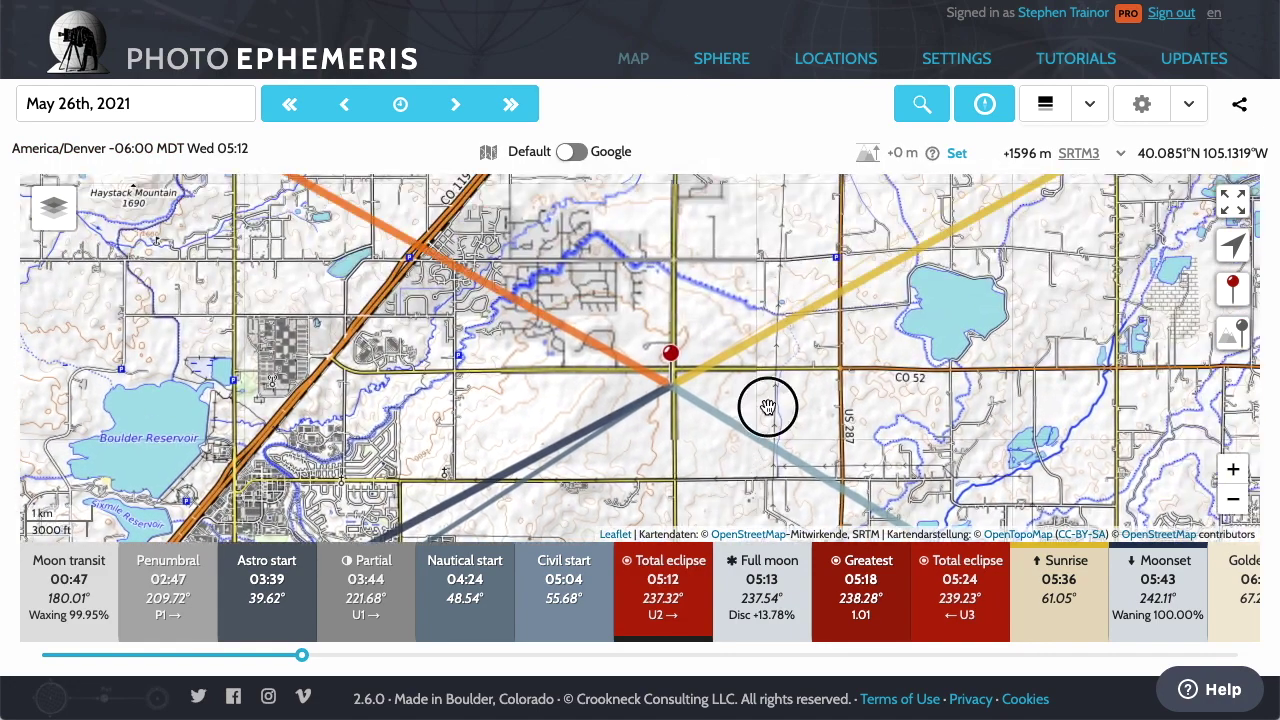
Fine-tune the pin just north of Lookout Road at 40.0754°N 105.1692°W, then zoom back out
left_click_drag(704, 417, 737, 297)
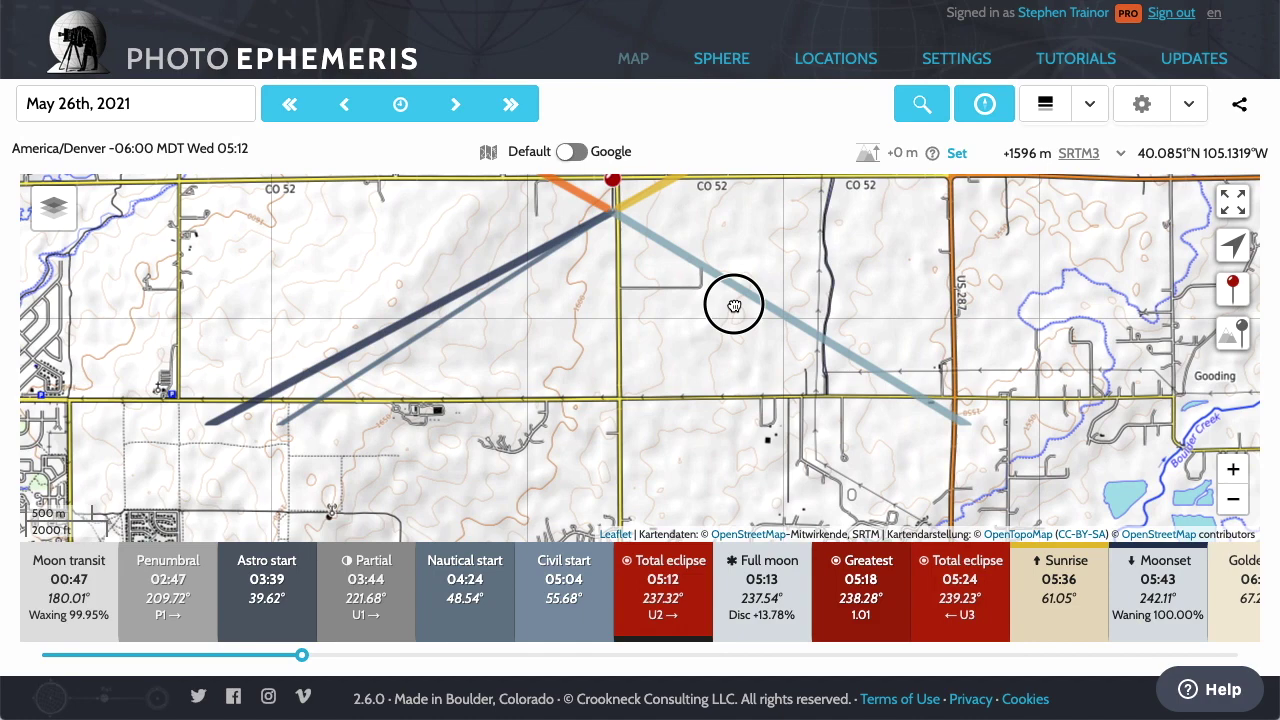
double_click(665, 397)
left_click_drag(399, 380, 840, 335)
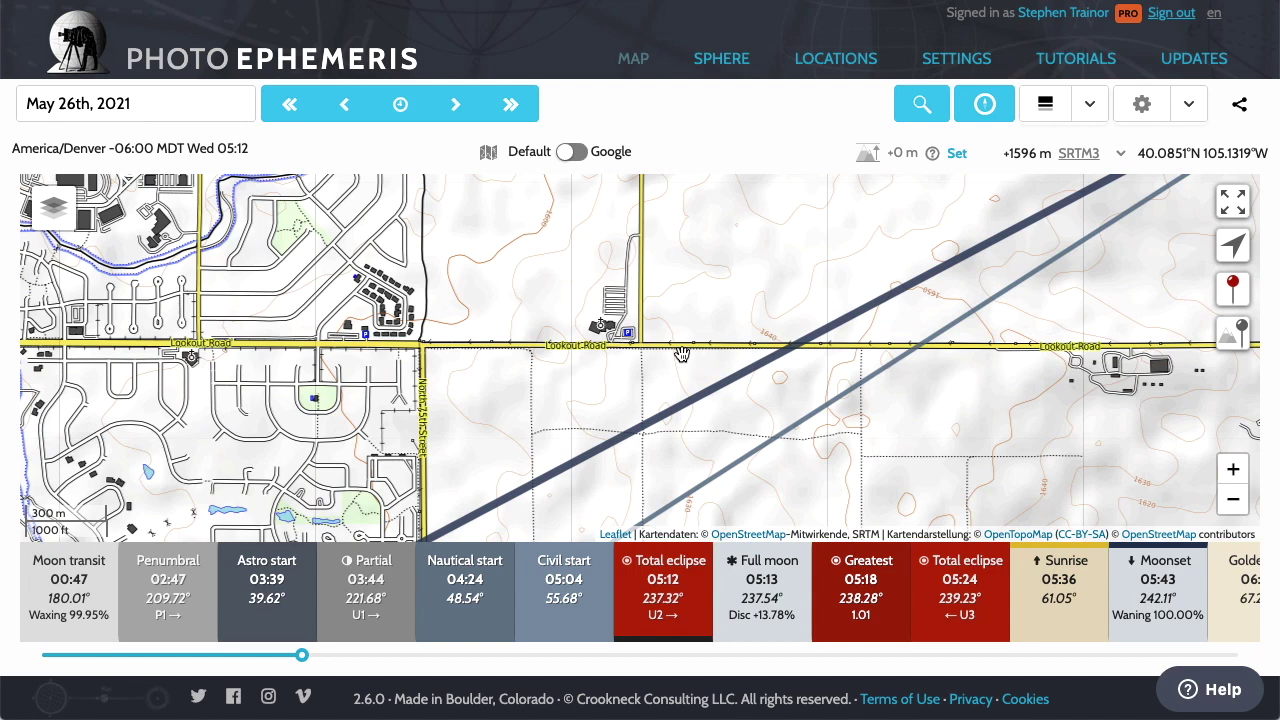
left_click_drag(641, 342, 641, 232)
left_click_drag(678, 321, 720, 389)
left_click(1232, 499)
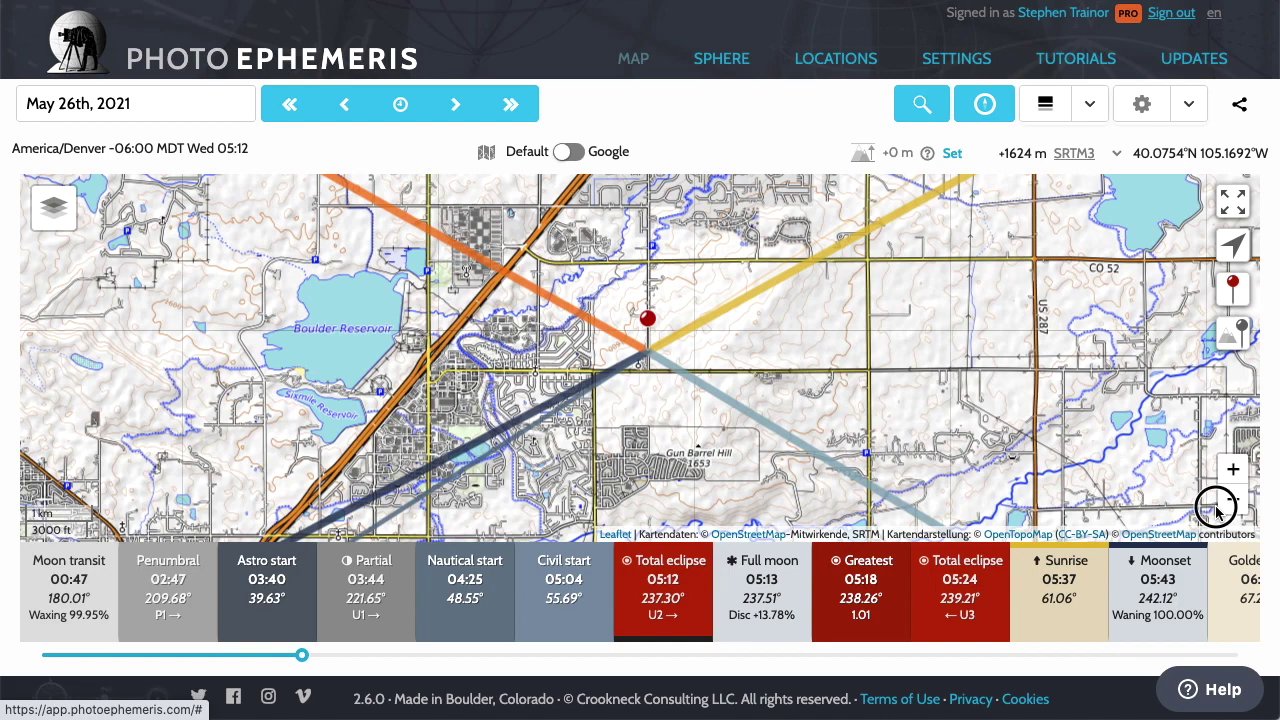
left_click(1232, 500)
left_click_drag(1017, 487, 1028, 440)
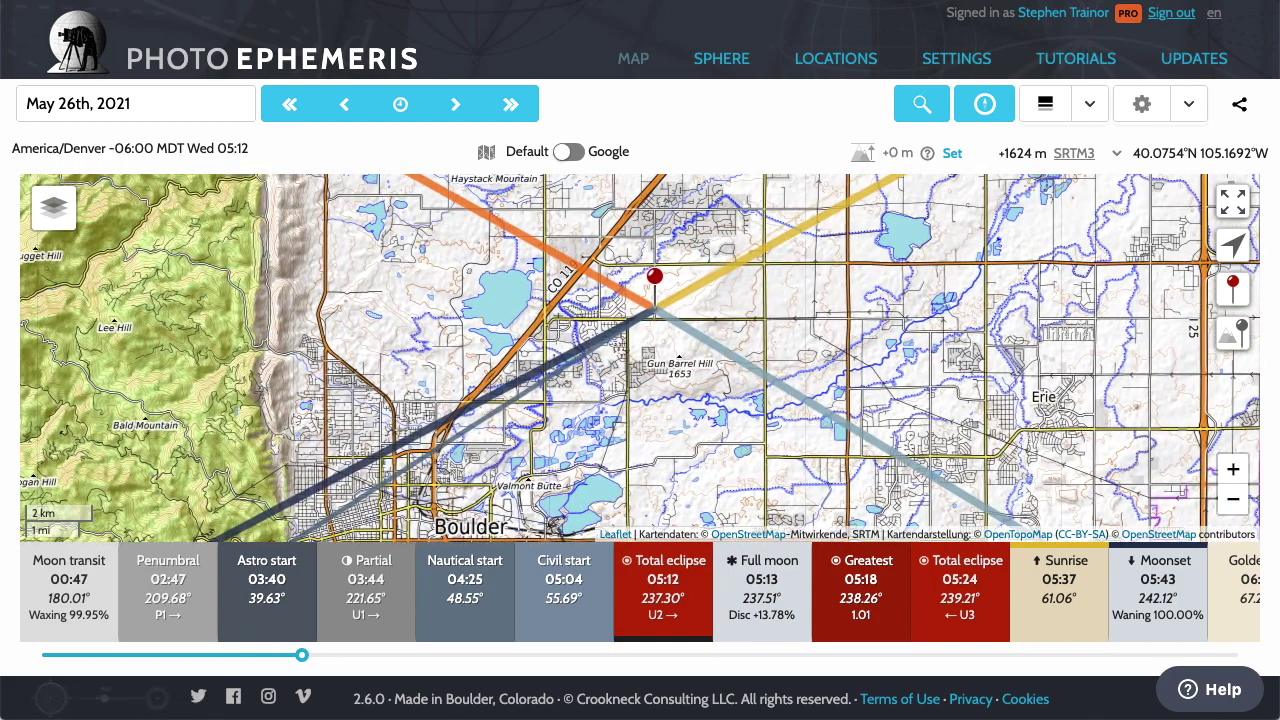
Show the new spot in the Sphere view with terrain lit, rotated to a horizon view
left_click(708, 56)
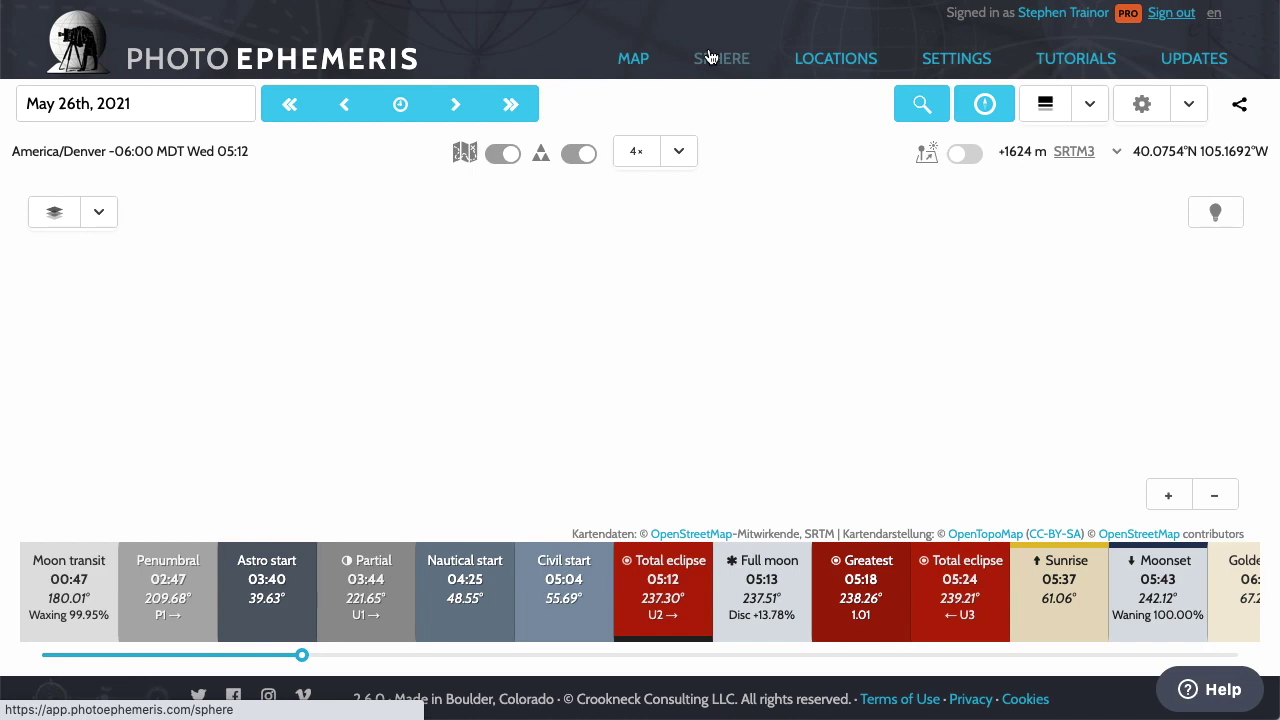
left_click_drag(641, 444, 343, 346)
left_click(1211, 219)
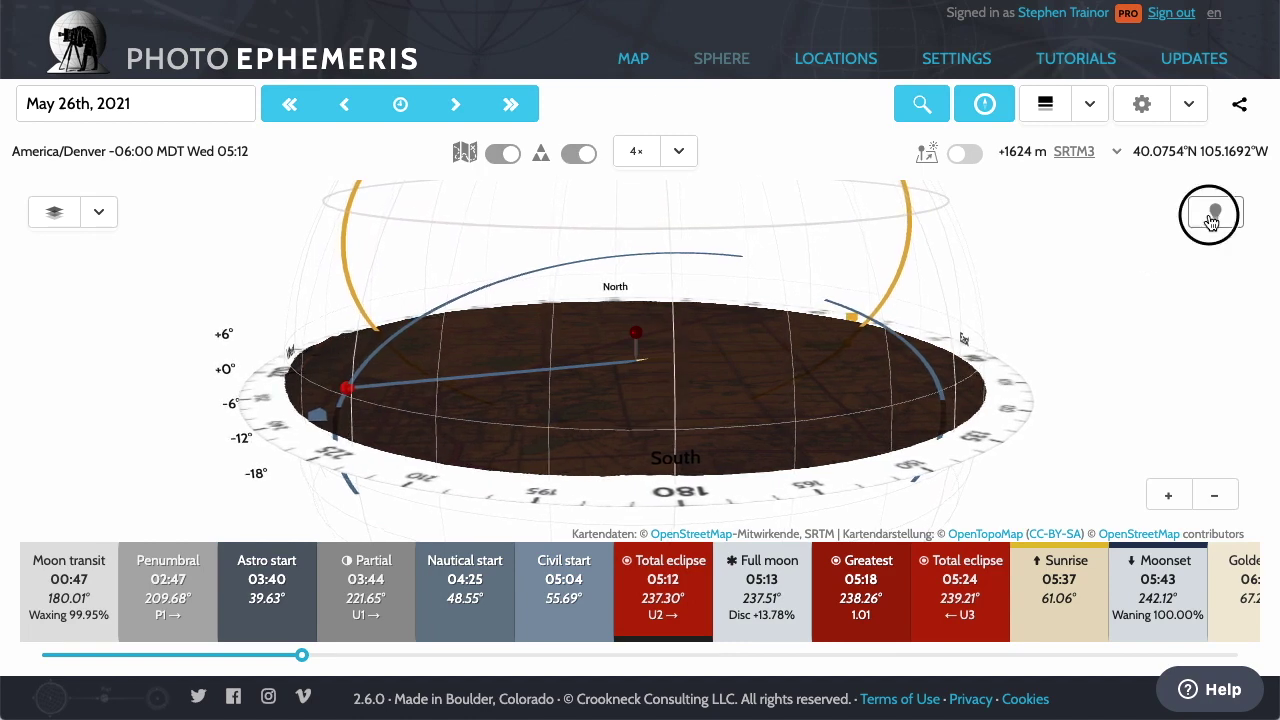
left_click_drag(406, 405, 318, 440)
left_click(1222, 505)
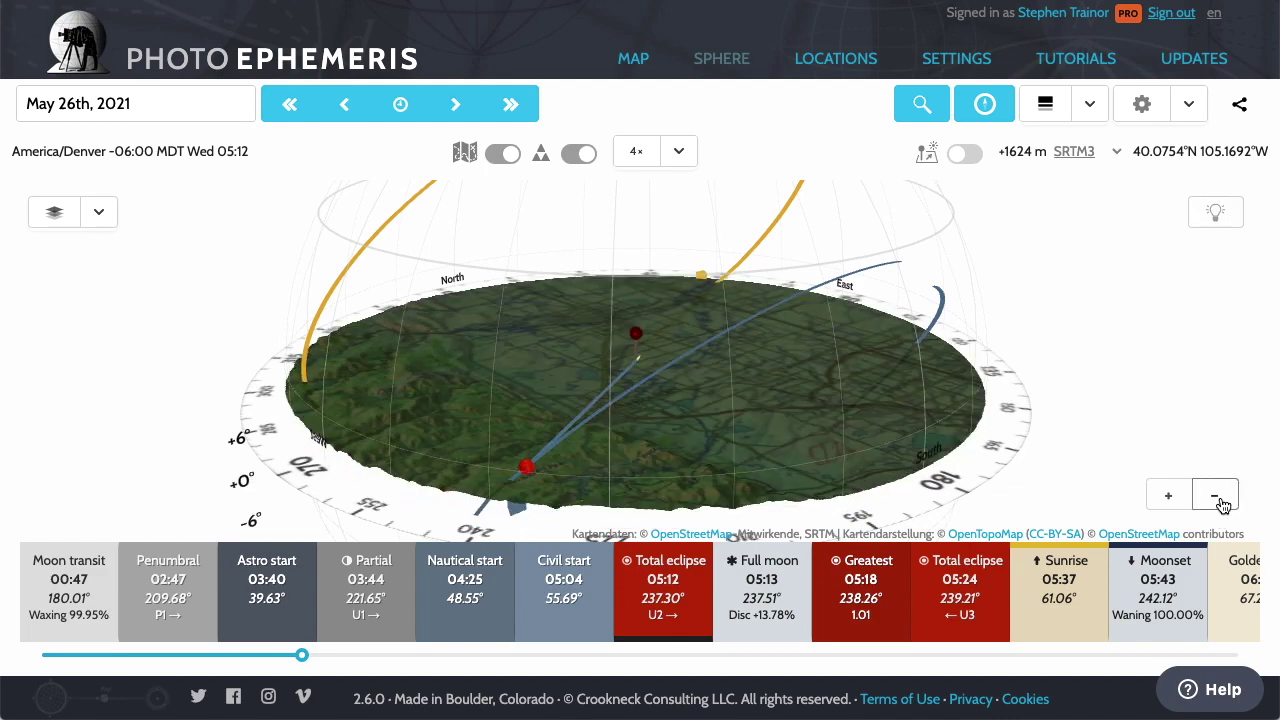
left_click_drag(806, 456, 766, 457)
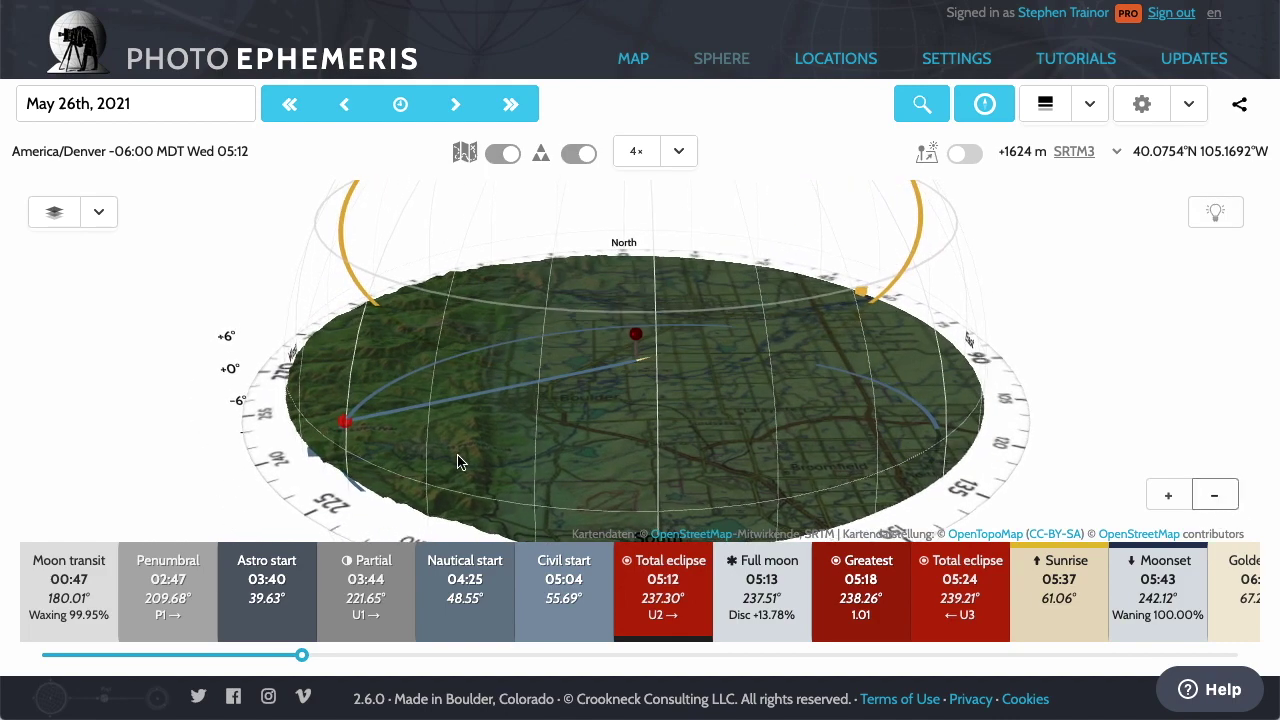
mouse_move(465, 468)
left_mouse_down()
mouse_move(557, 443)
mouse_move(486, 429)
mouse_move(634, 409)
mouse_move(616, 413)
mouse_move(634, 403)
mouse_move(615, 400)
left_mouse_up()
scroll(503, 425, "up", 5)
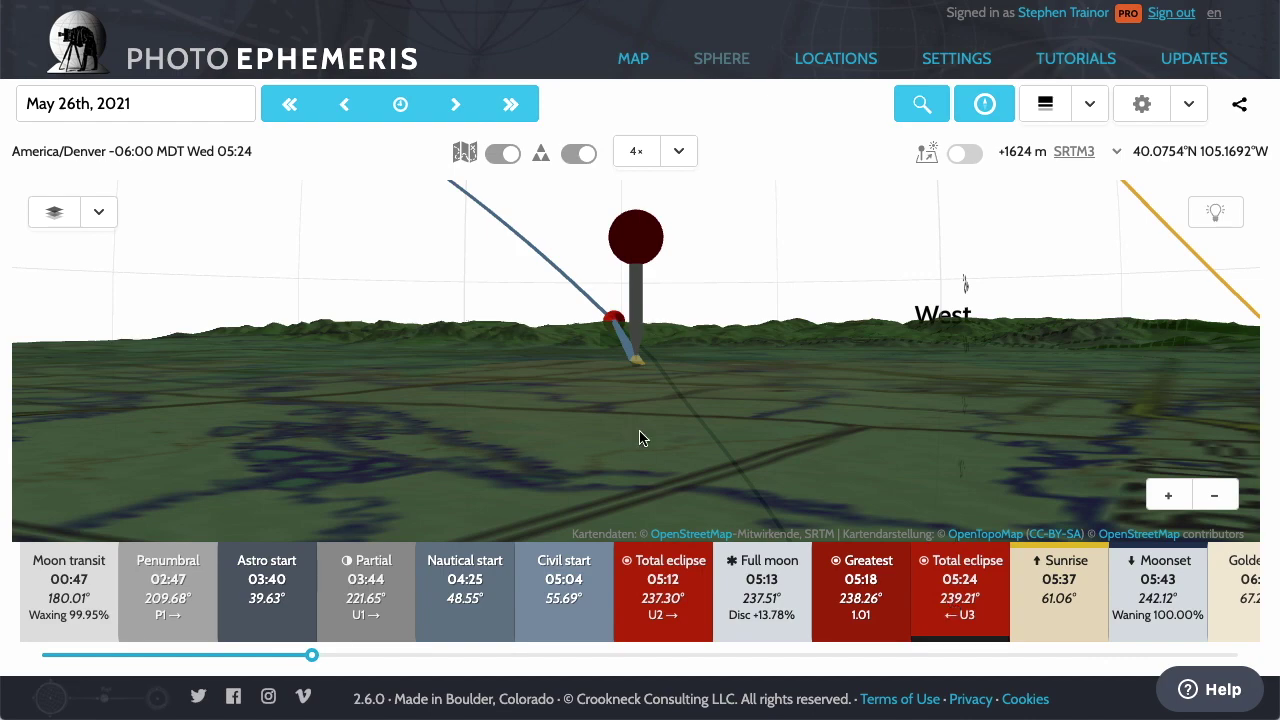
mouse_move(629, 427)
left_mouse_down()
mouse_move(606, 423)
mouse_move(617, 429)
left_mouse_up()
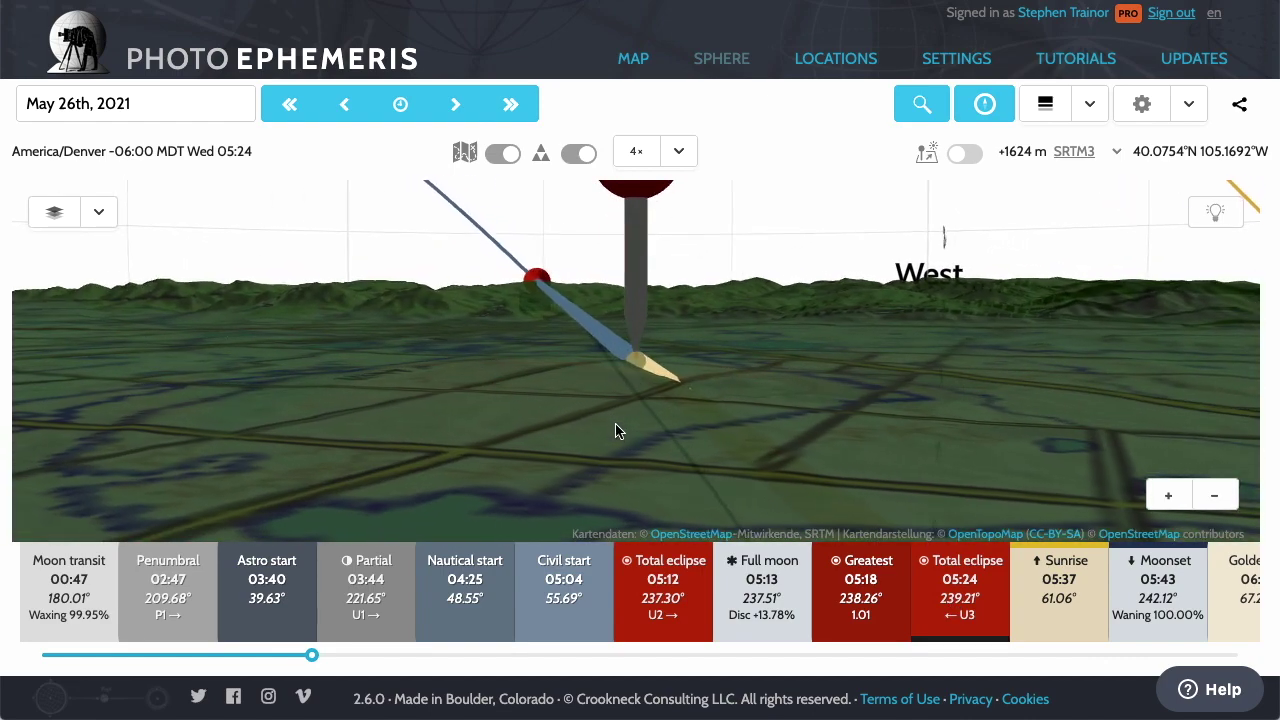
Set the time to the 05:12 total eclipse and tilt out to see the full moon line
left_click(645, 596)
left_click_drag(513, 397, 623, 431)
scroll(620, 425, "down", 5)
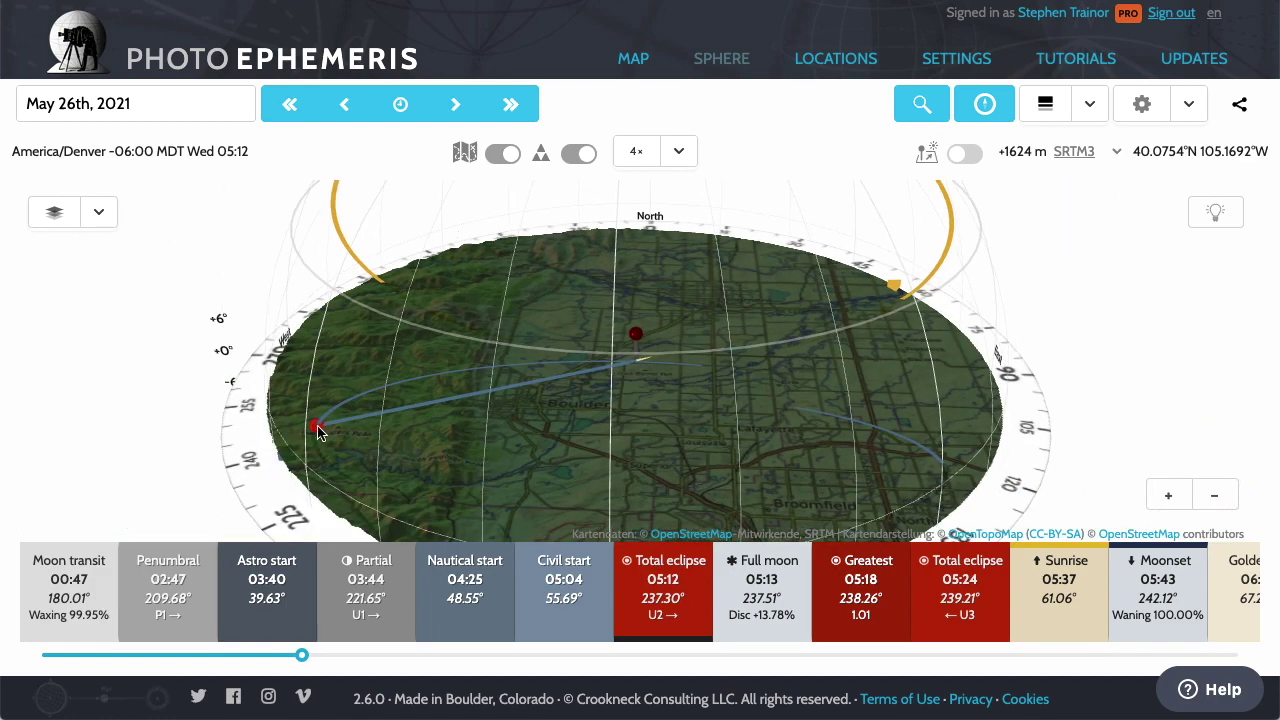
left_click_drag(563, 442, 493, 444)
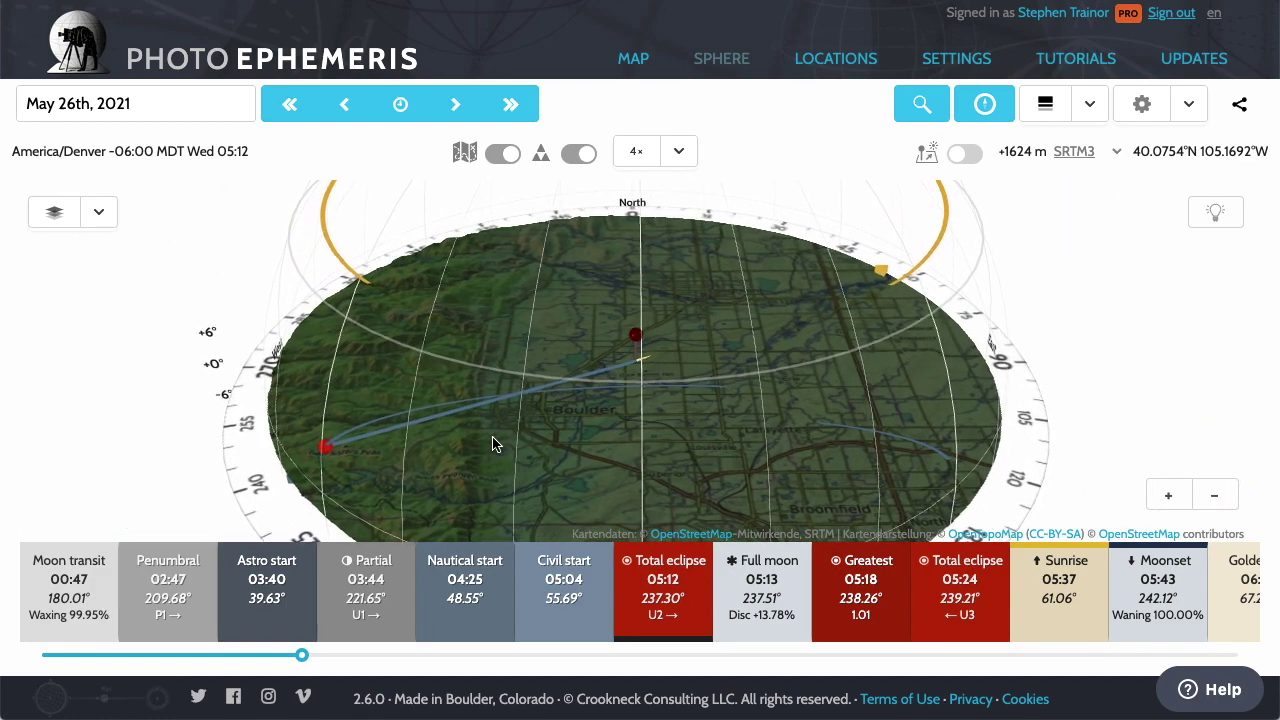
Zoom out and tilt the sphere to ground level, facing west along the moon line
left_click(631, 70)
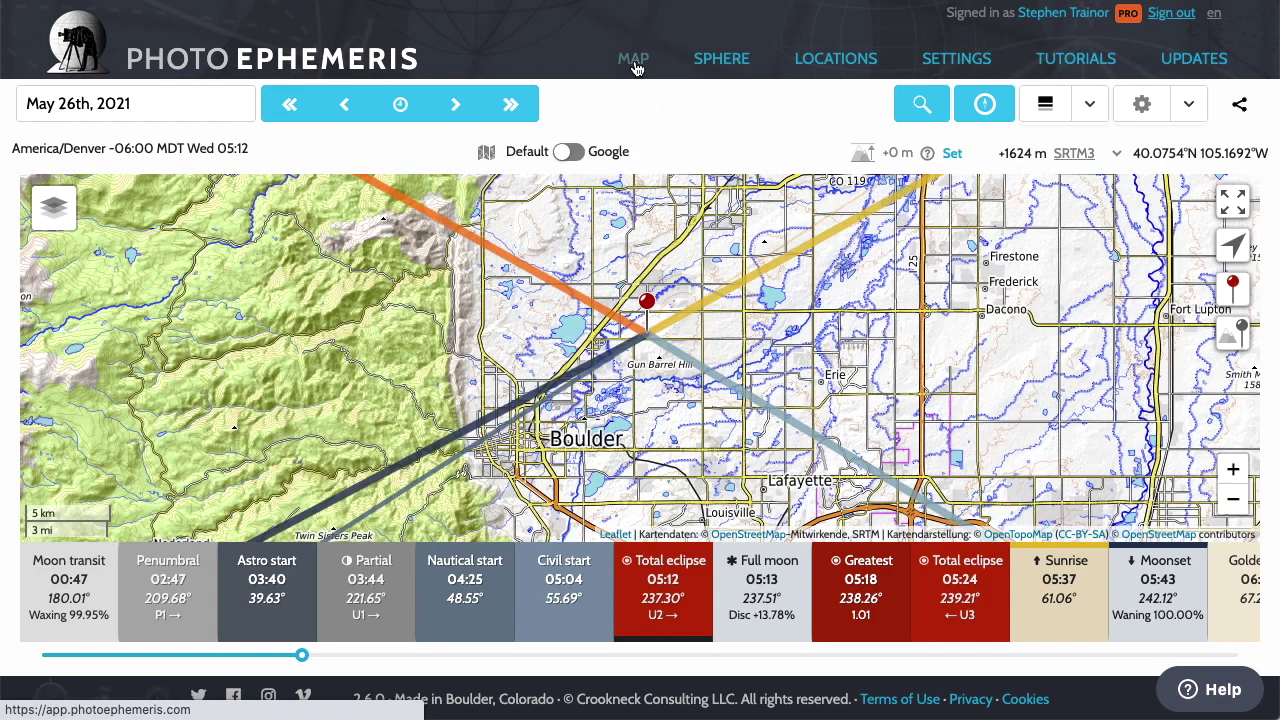
left_click(724, 67)
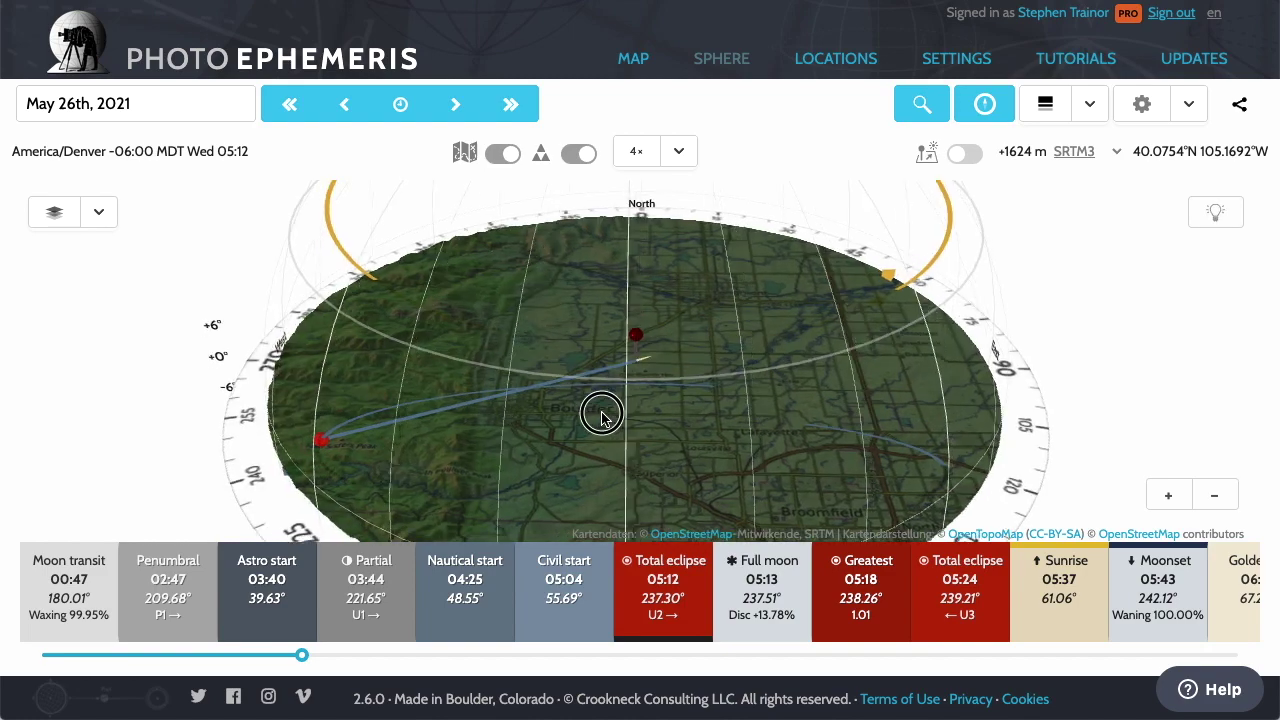
left_click(1214, 495)
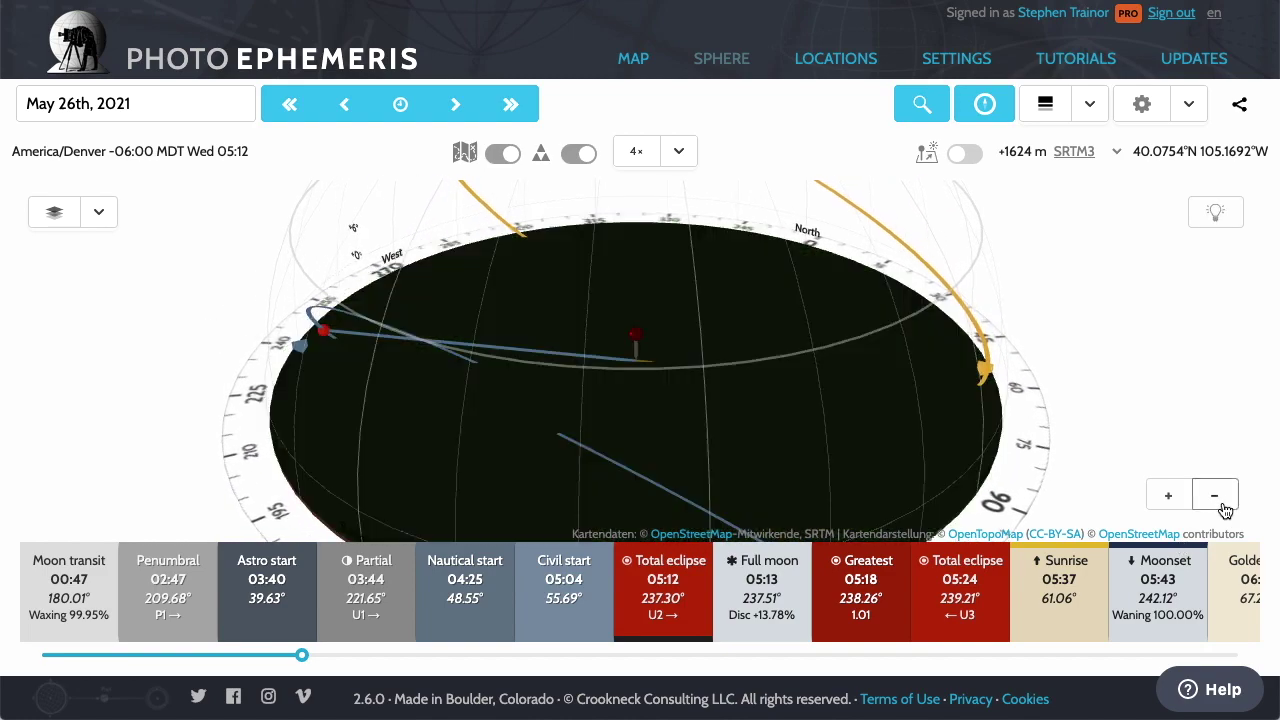
mouse_move(663, 406)
left_mouse_down()
mouse_move(606, 374)
mouse_move(671, 371)
left_mouse_up()
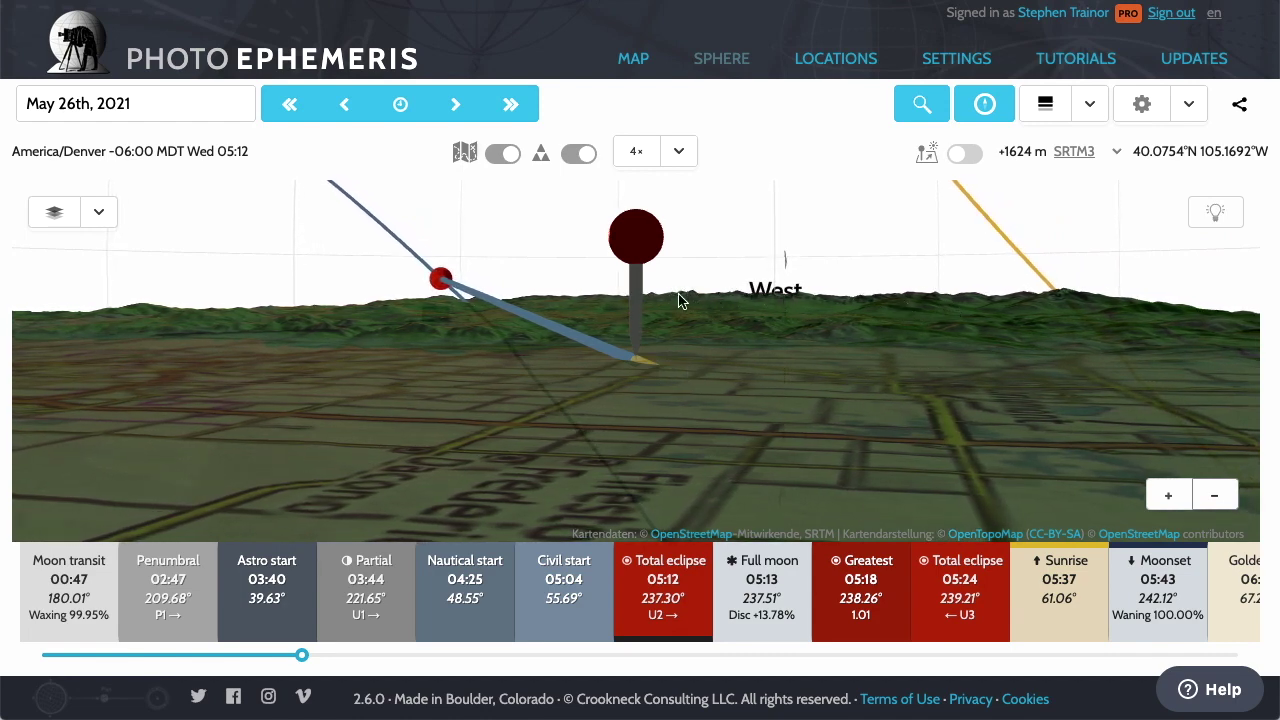
mouse_move(600, 372)
left_mouse_down()
mouse_move(594, 363)
mouse_move(596, 376)
left_mouse_up()
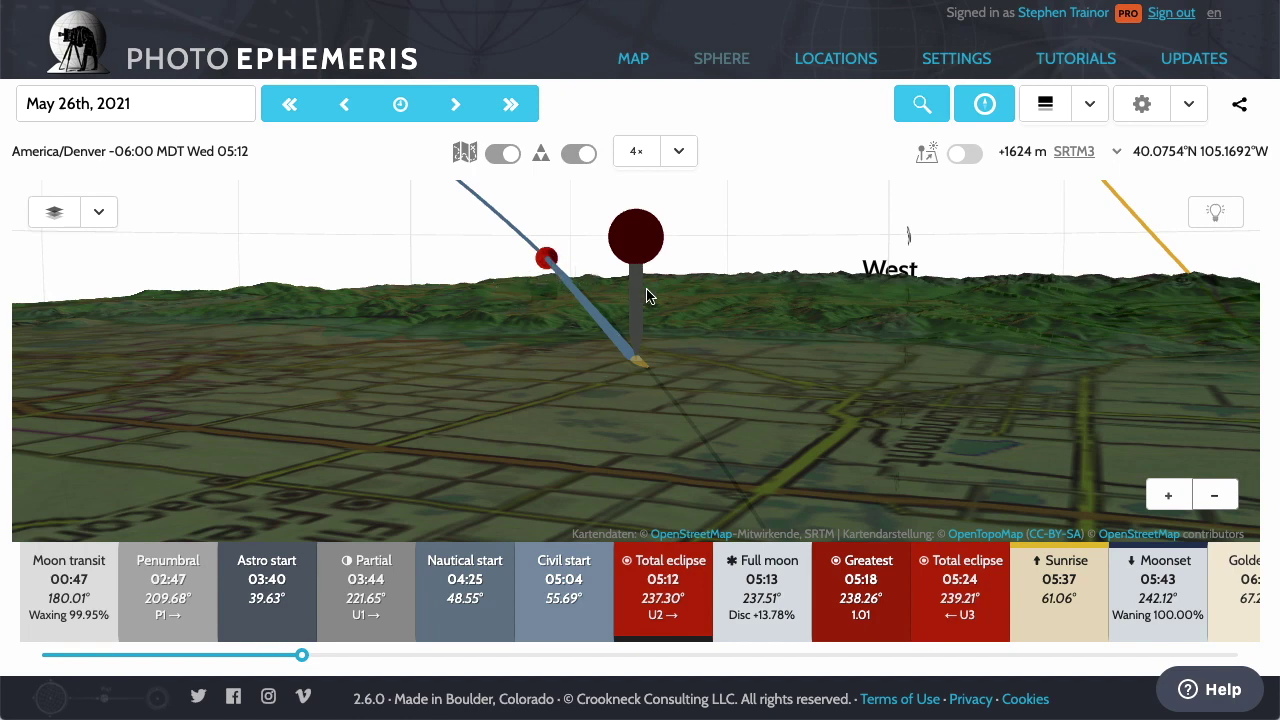
mouse_move(656, 381)
left_mouse_down()
mouse_move(723, 389)
mouse_move(657, 339)
mouse_move(666, 349)
left_mouse_up()
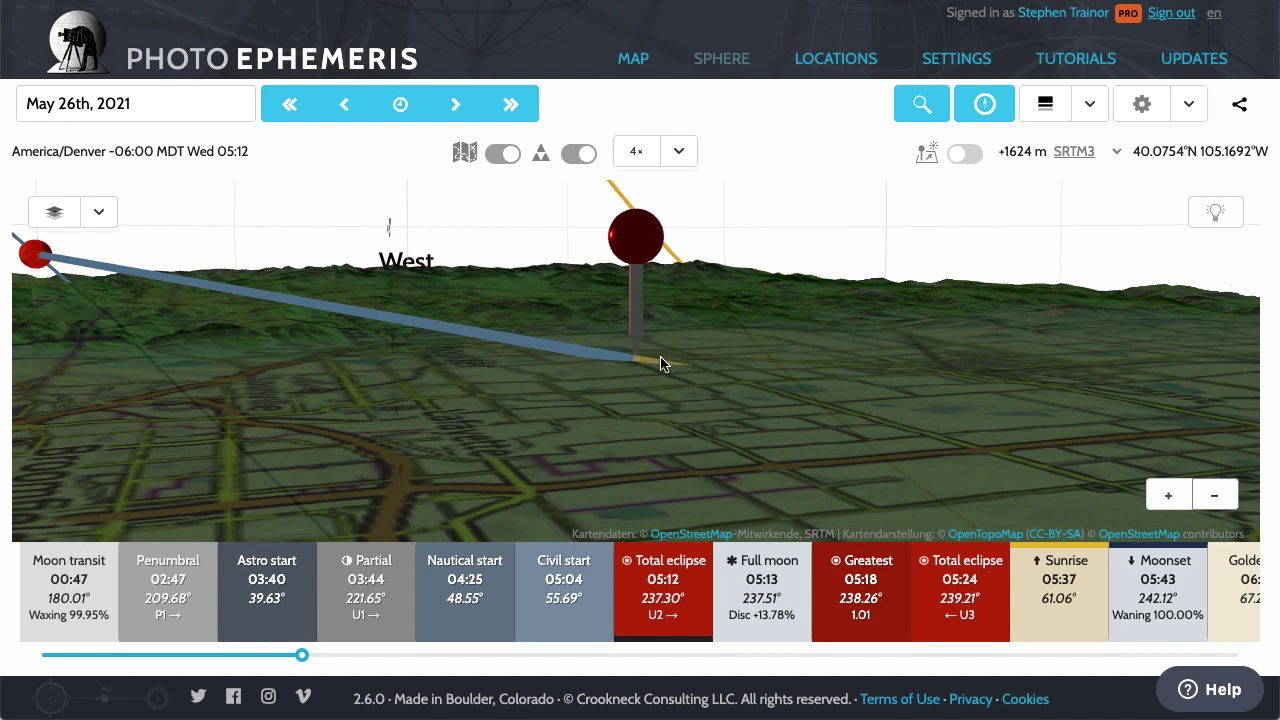
left_click_drag(724, 352, 752, 357)
On the 2D map, pan north of Boulder and drop the pin west of Loveland
left_click(636, 57)
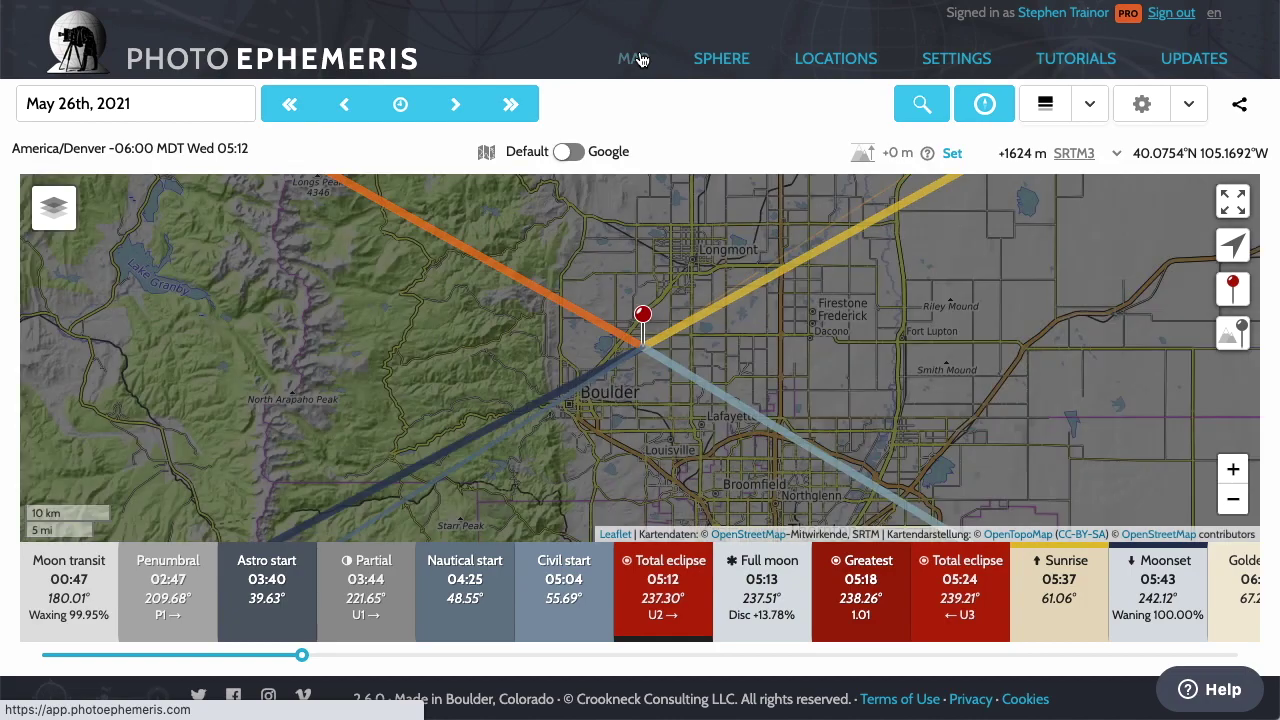
left_click_drag(843, 350, 775, 488)
left_click_drag(668, 393, 666, 434)
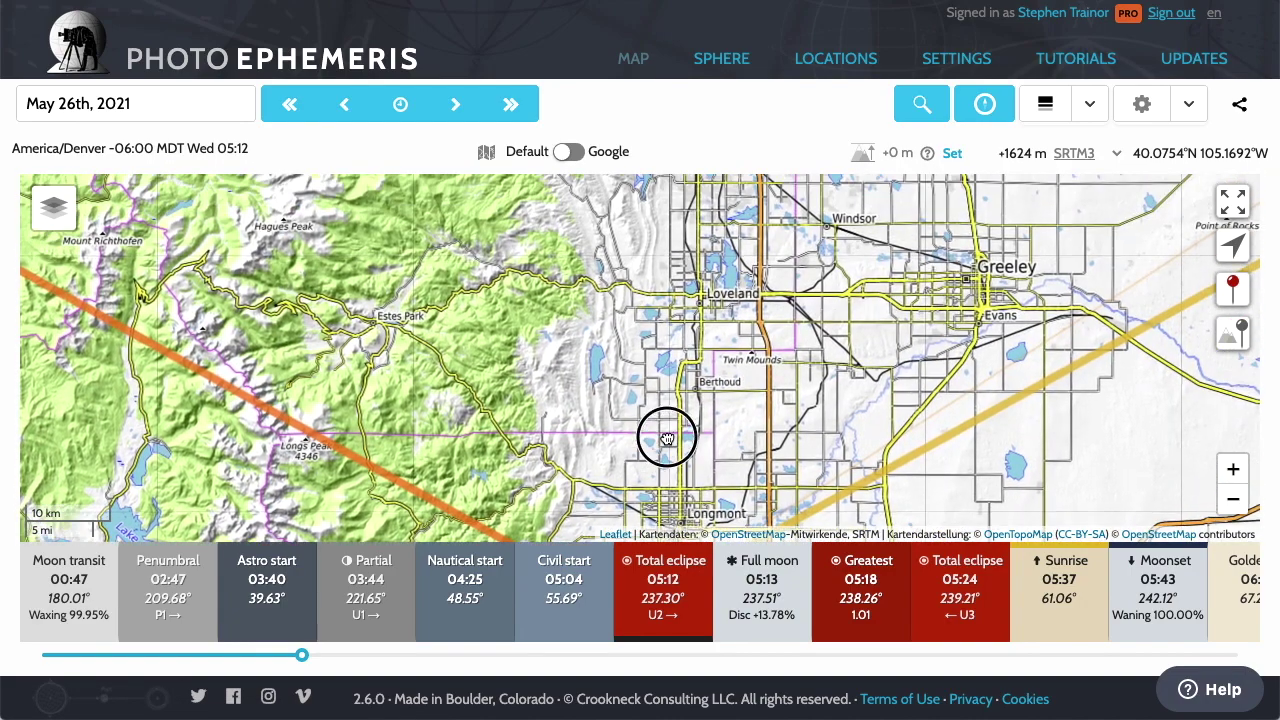
left_click_drag(671, 389, 671, 404)
left_click(643, 352)
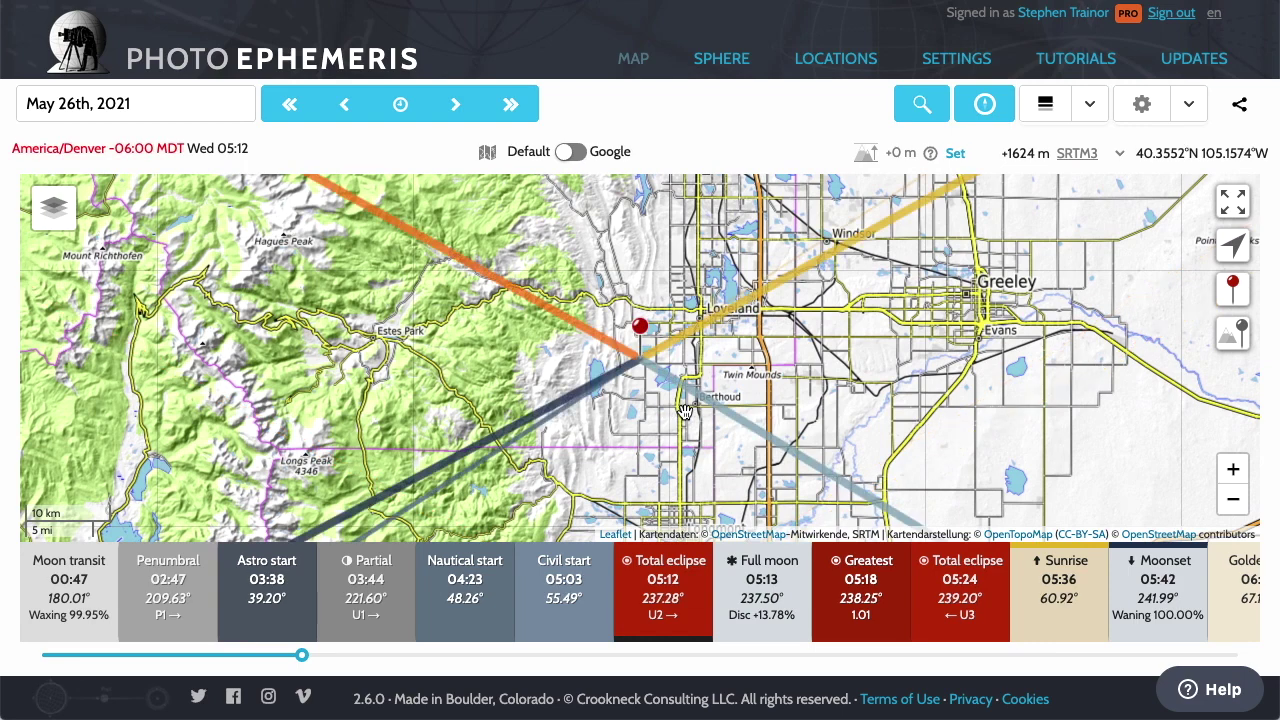
Move the pin north to Fort Collins, 40.5067°N 105.0765°W at 1528 m, and centre the map
left_click_drag(641, 326, 699, 216)
left_click_drag(720, 316, 720, 368)
left_click_drag(697, 258, 703, 241)
left_click(698, 232)
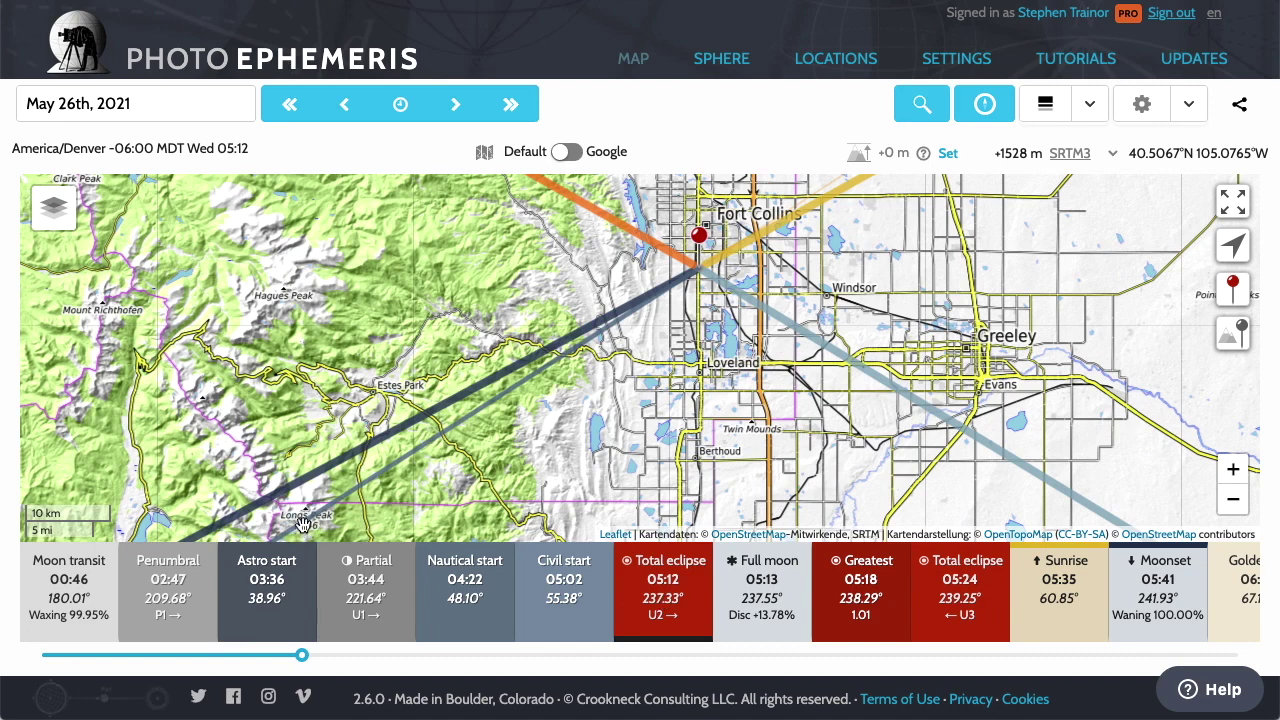
left_click_drag(400, 509, 425, 488)
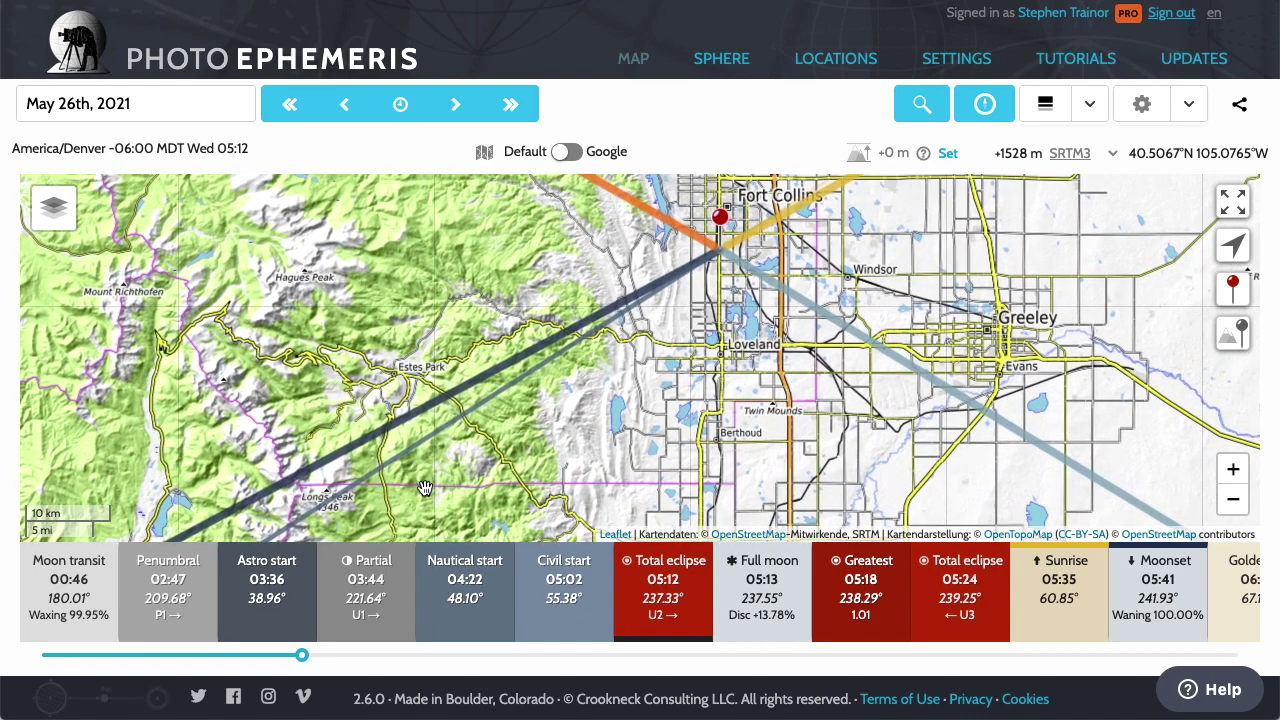
left_click(721, 60)
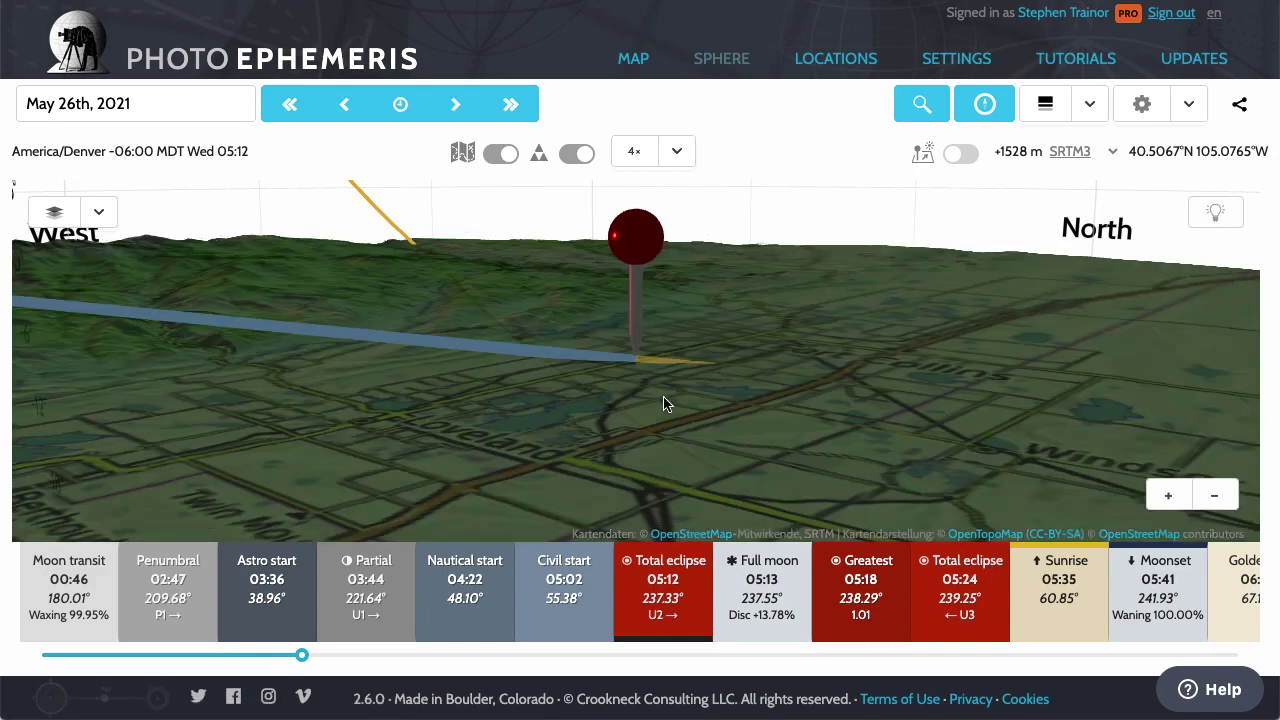
Rotate the Fort Collins sphere view and set the moon magnification to 1×
mouse_move(666, 404)
left_mouse_down()
mouse_move(560, 394)
mouse_move(651, 399)
left_mouse_up()
scroll(586, 400, "up", 3)
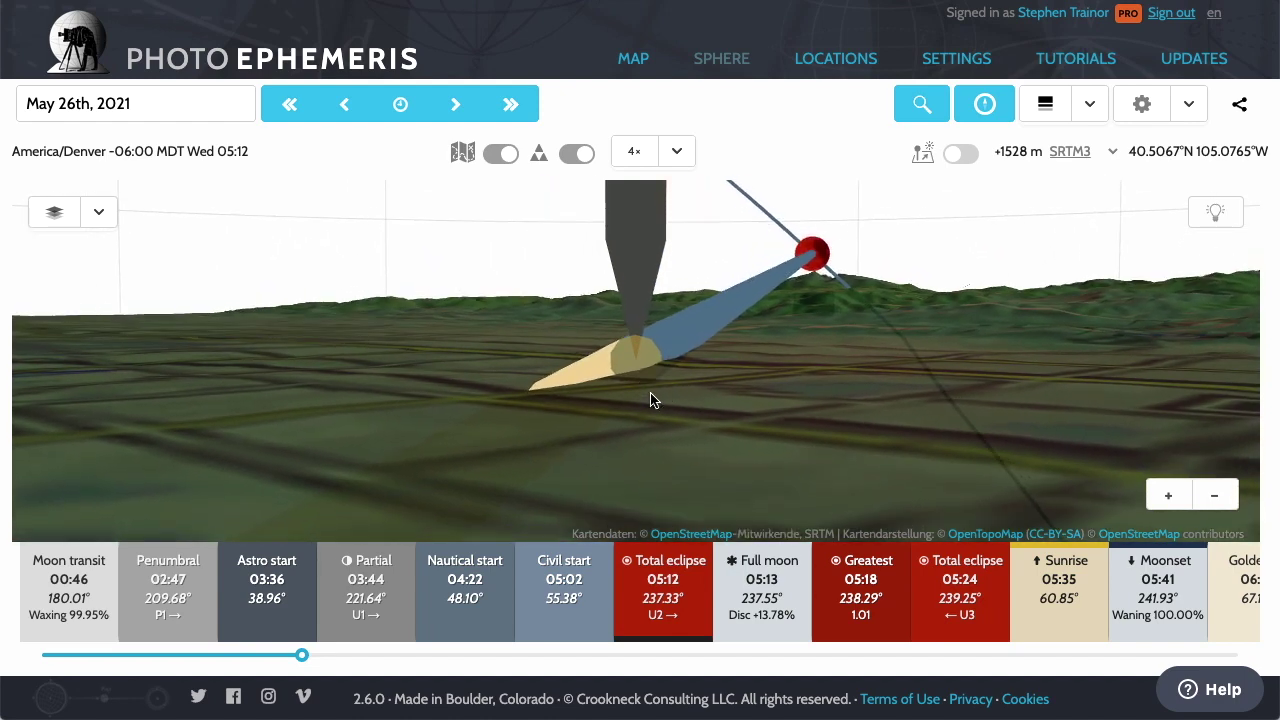
left_click(677, 148)
left_click(580, 197)
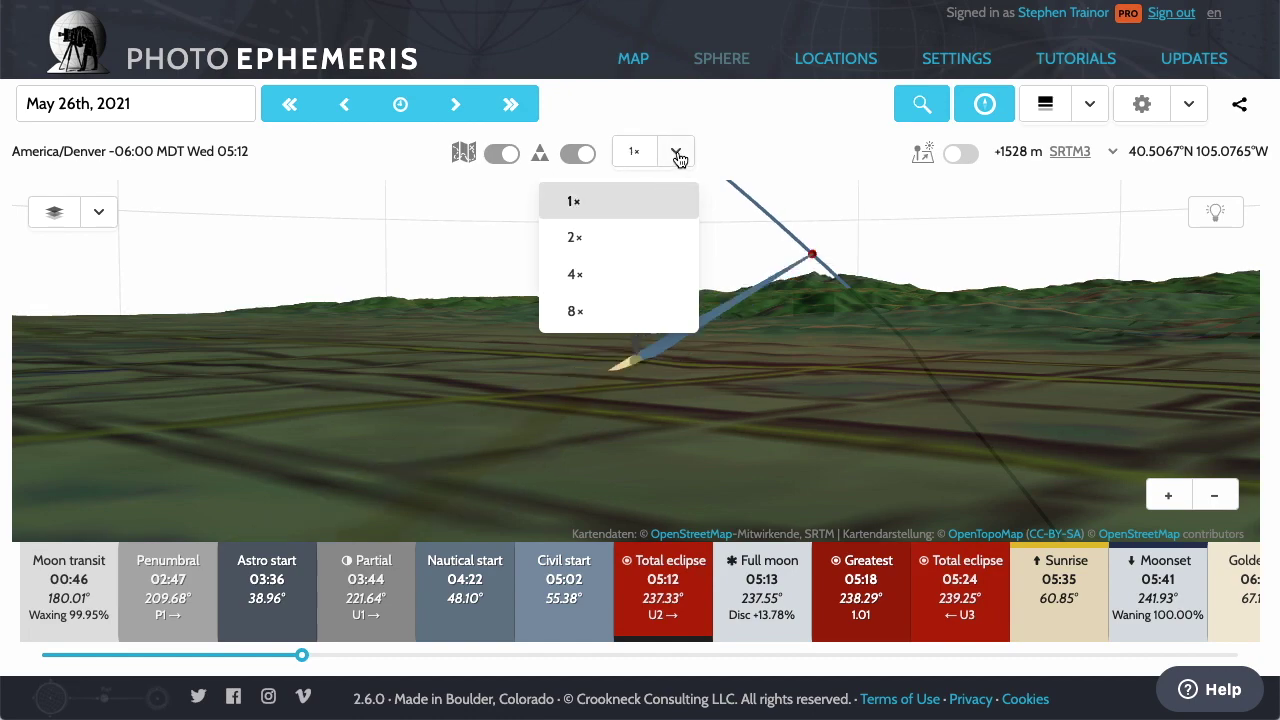
left_click_drag(840, 349, 847, 353)
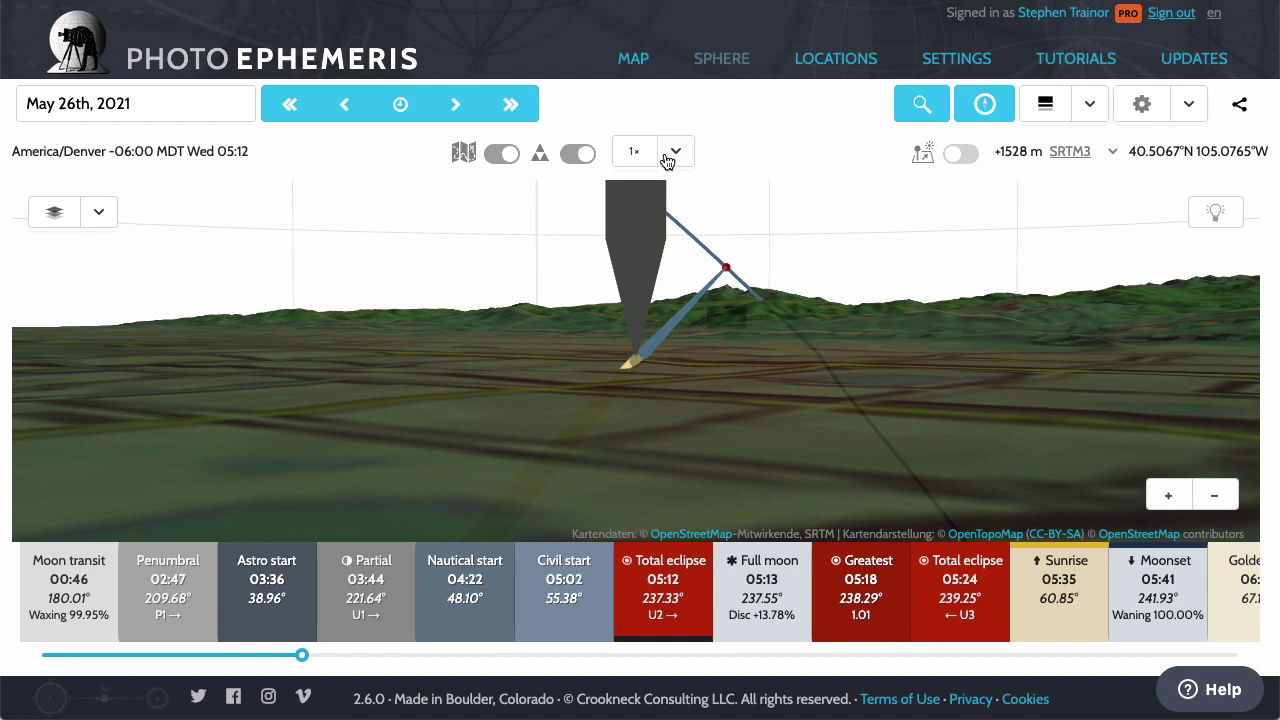
left_click(672, 153)
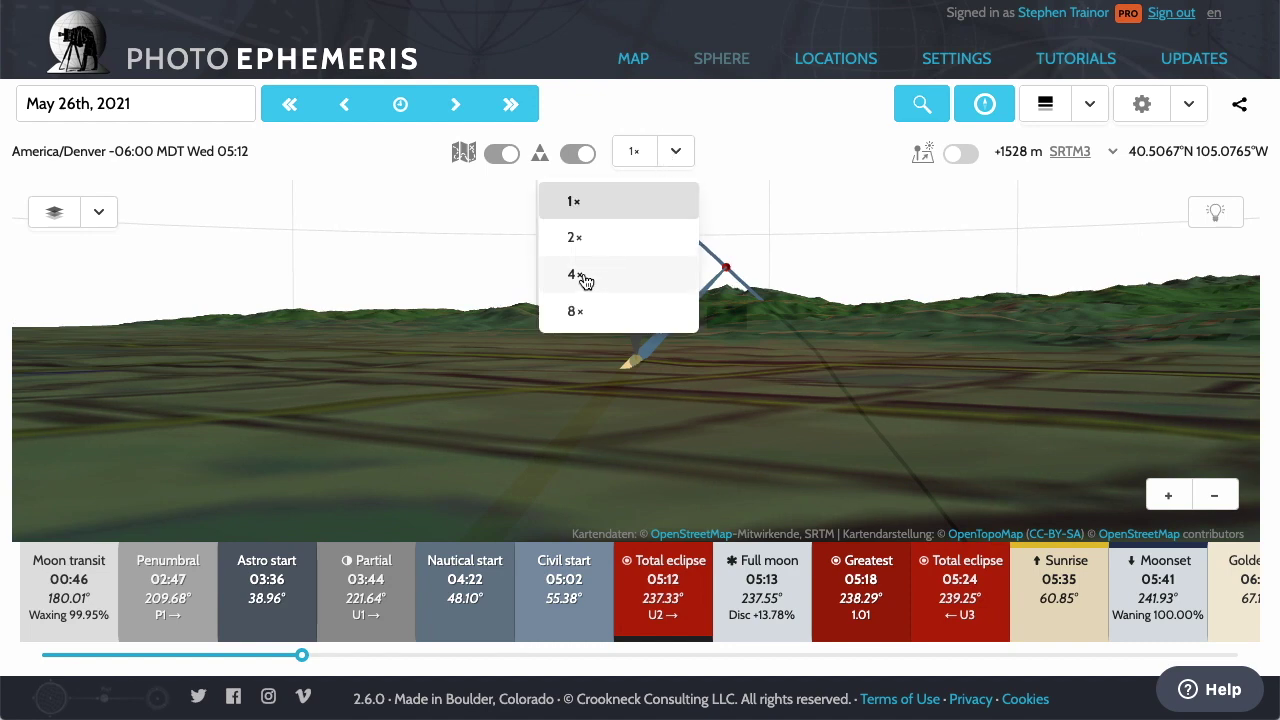
left_click(680, 152)
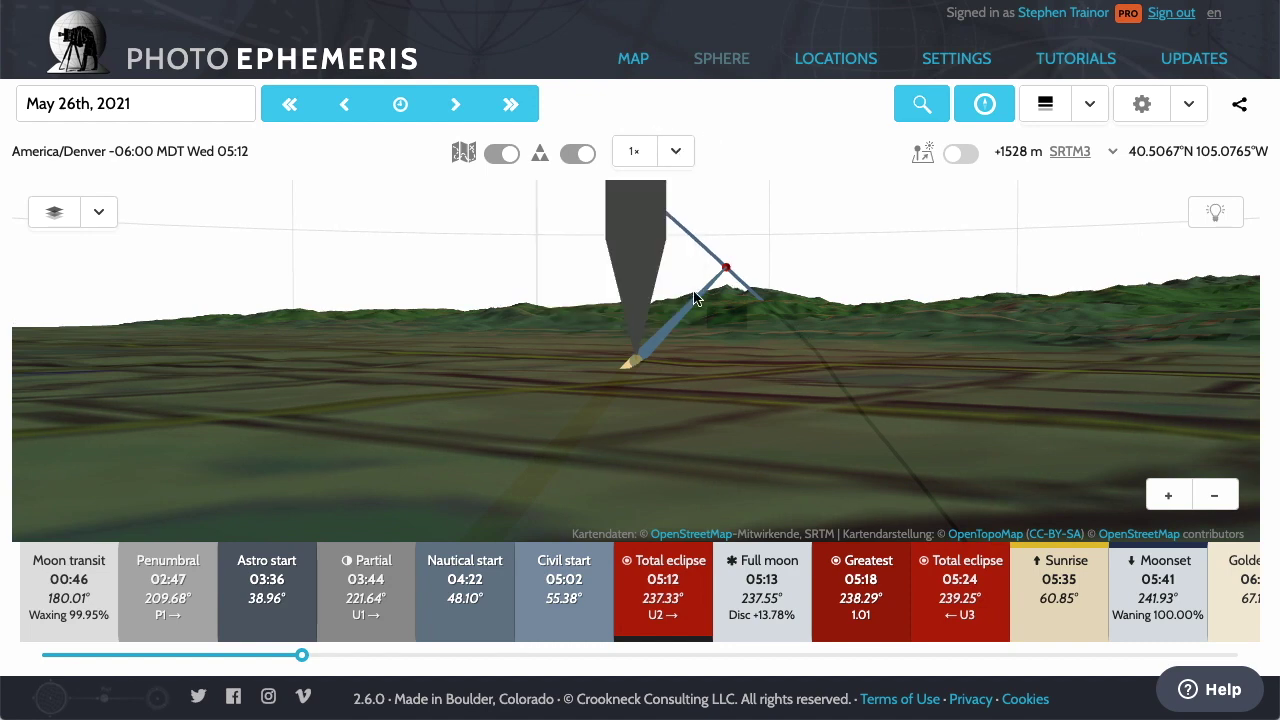
Jump to the 05:18 greatest eclipse and turn the view to the western horizon
left_click(849, 590)
left_click_drag(730, 427, 745, 390)
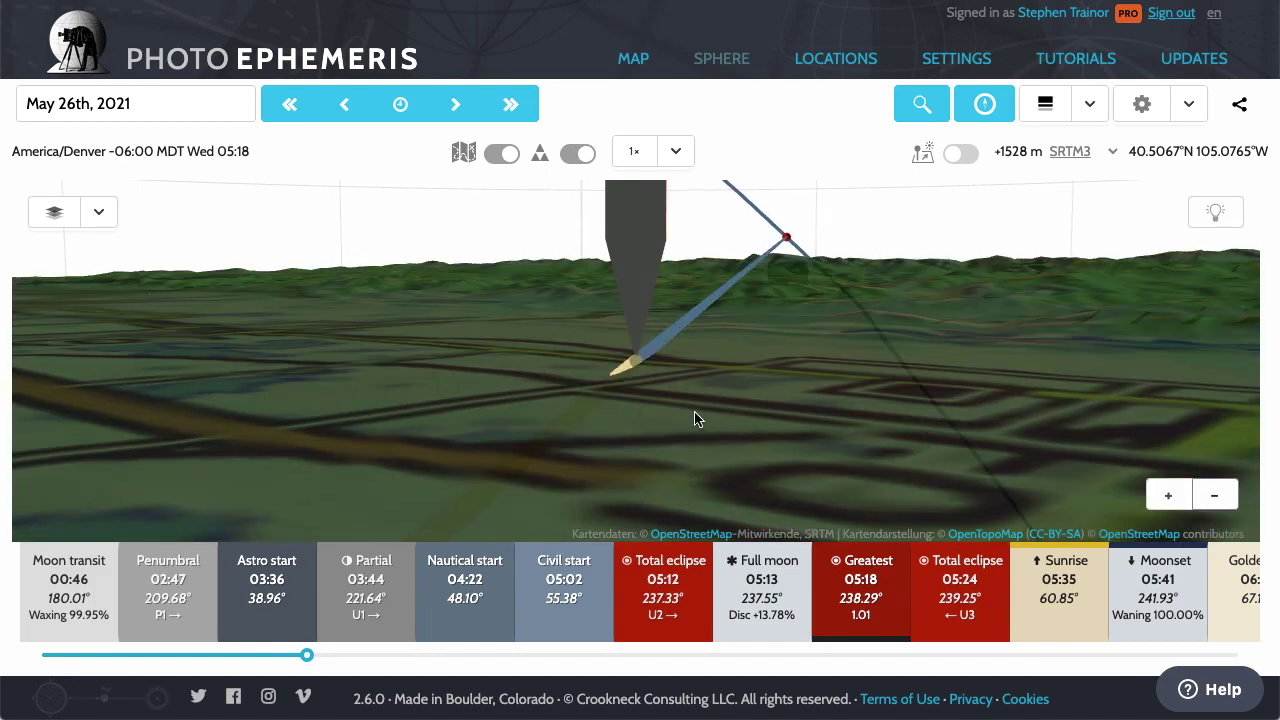
left_click_drag(694, 417, 731, 420)
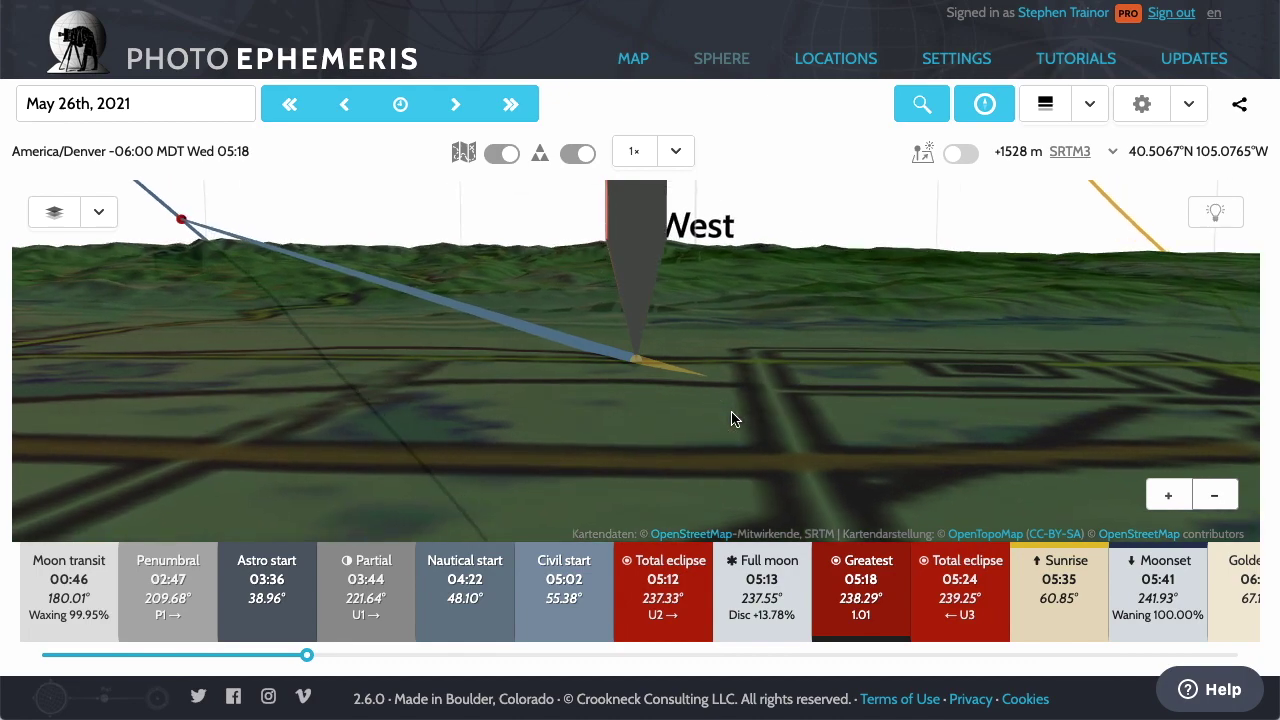
Pan the 2D map around Fort Collins and Boulder with the time back at 05:12
left_click(632, 58)
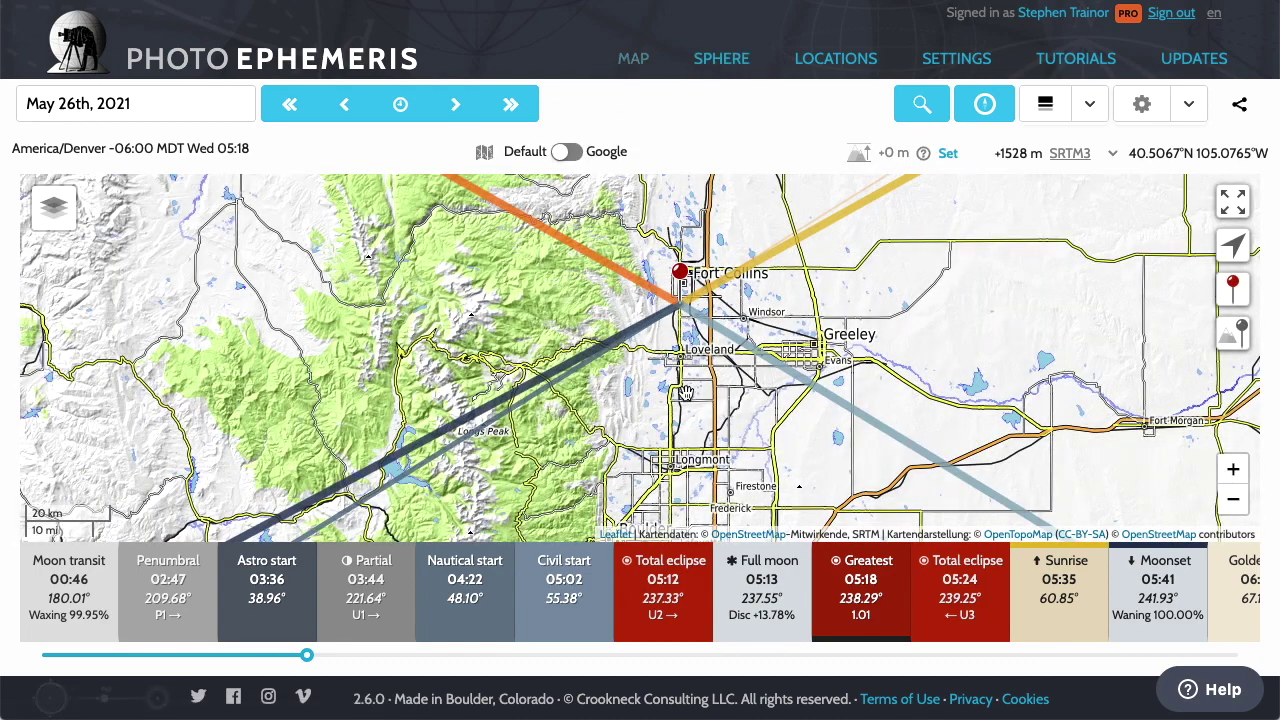
left_click_drag(686, 363, 672, 336)
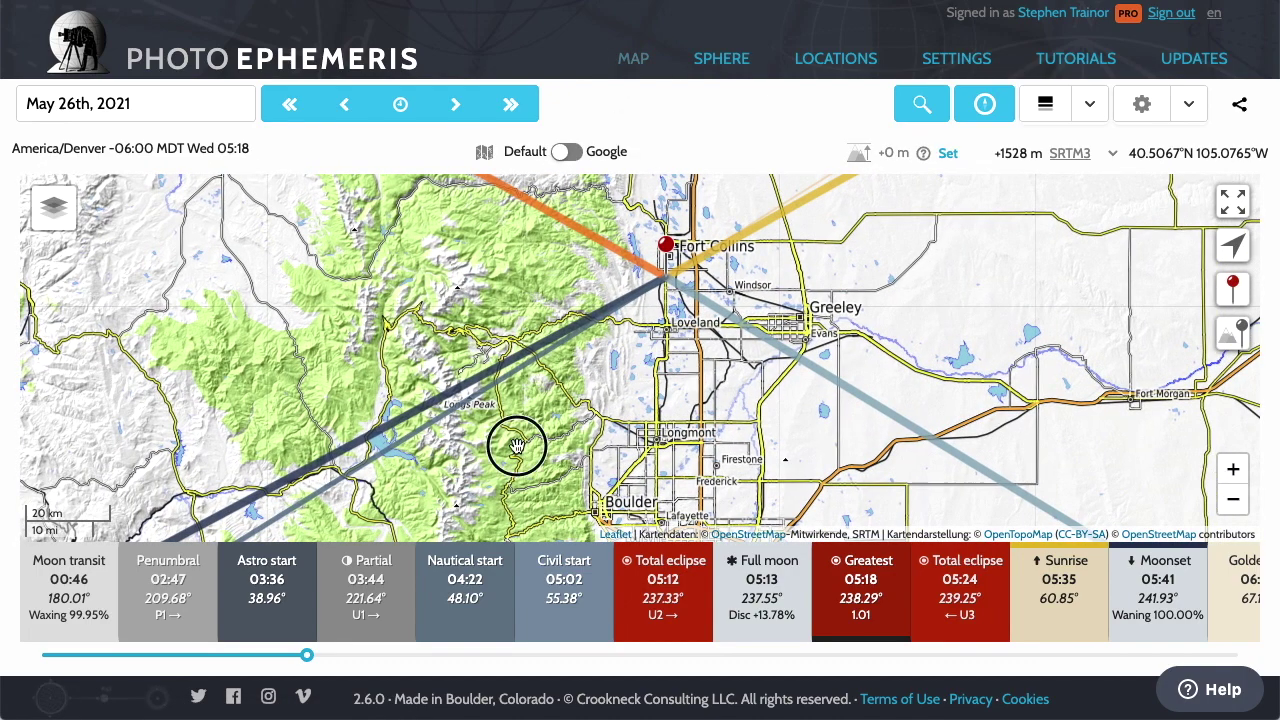
left_click_drag(514, 443, 504, 404)
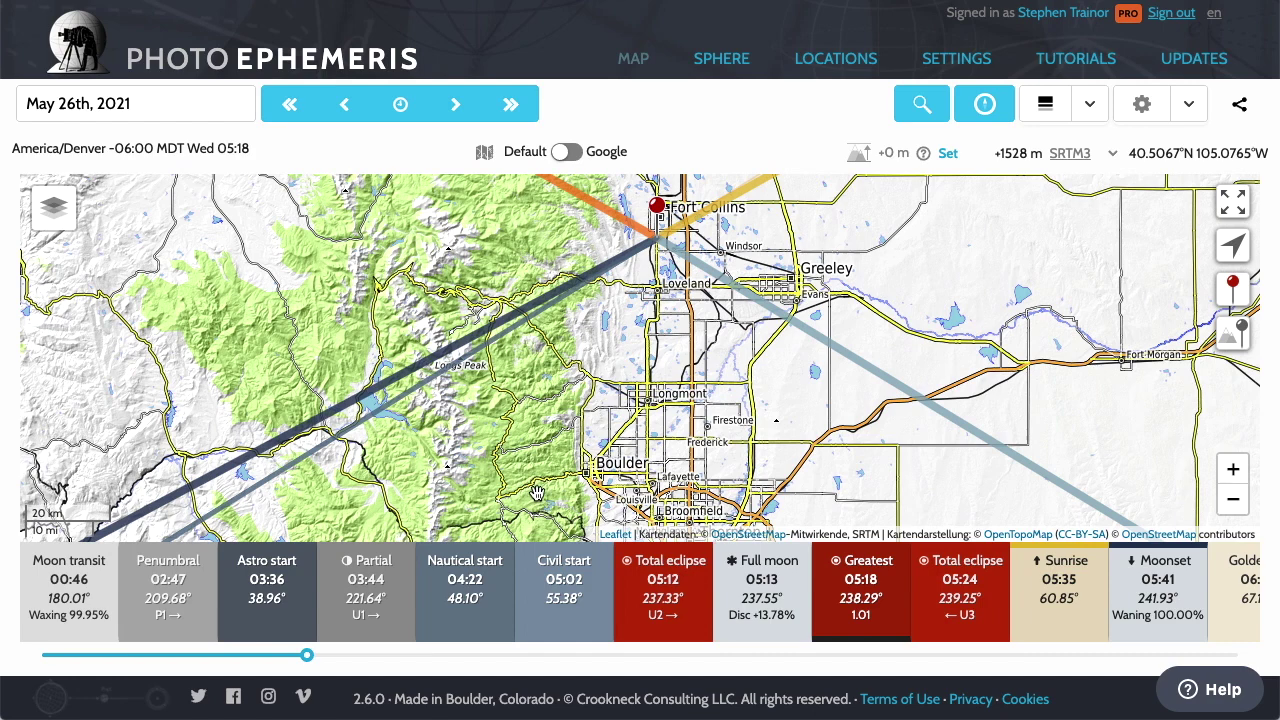
left_click_drag(669, 438, 652, 475)
left_click(660, 598)
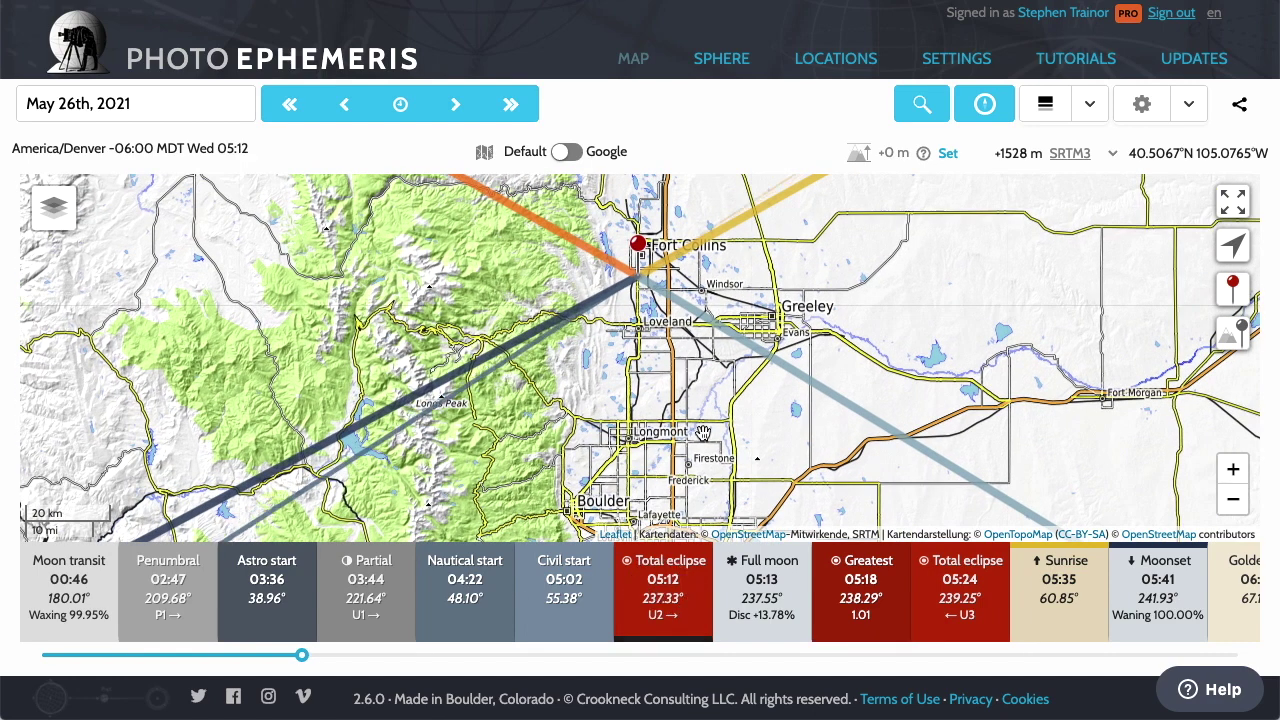
left_click_drag(680, 366, 694, 414)
left_click_drag(696, 406, 698, 392)
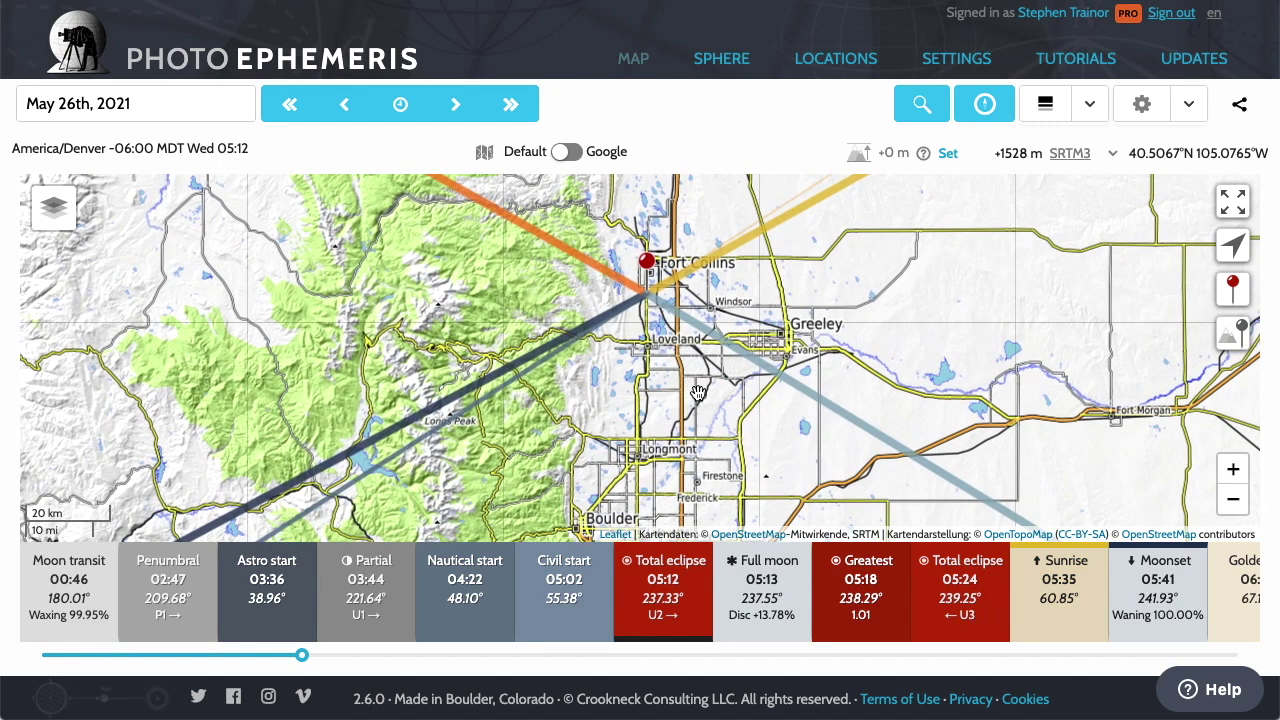